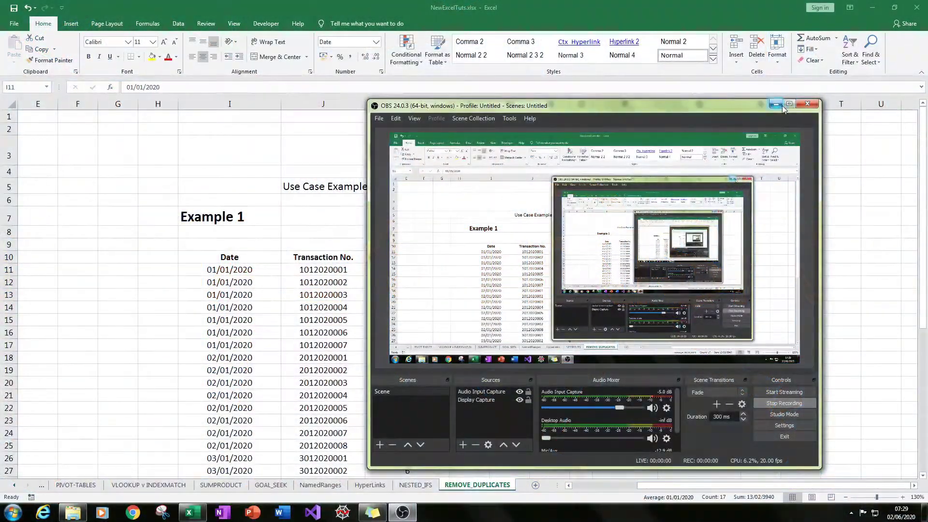
Switch to Excel, showing the REMOVE_DUPLICATES sheet and its Example 1 date table
{"action": "key", "text": "alt+Tab"}
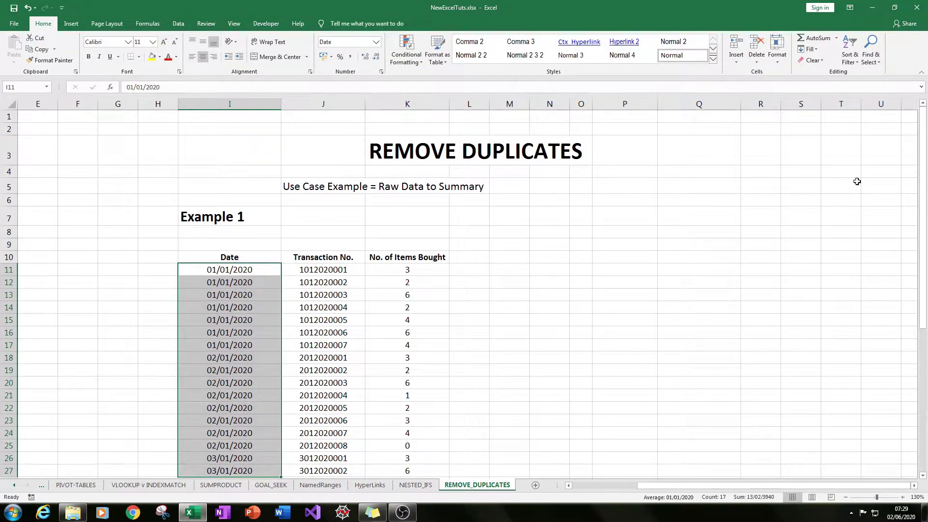
{"action": "left_click", "coordinate": [865, 285]}
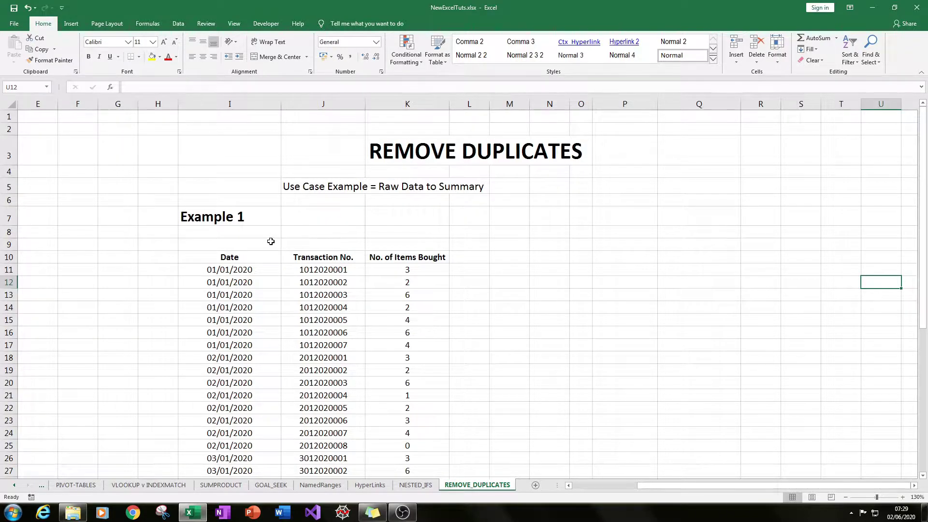
{"action": "scroll", "coordinate": [269, 240], "scroll_direction": "down", "scroll_amount": 2}
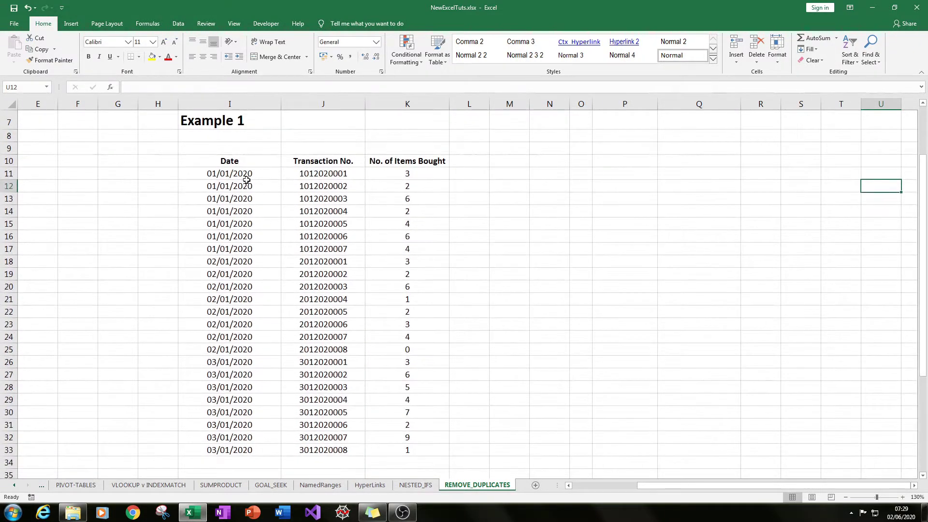
{"action": "scroll", "coordinate": [249, 162], "scroll_direction": "up", "scroll_amount": 2}
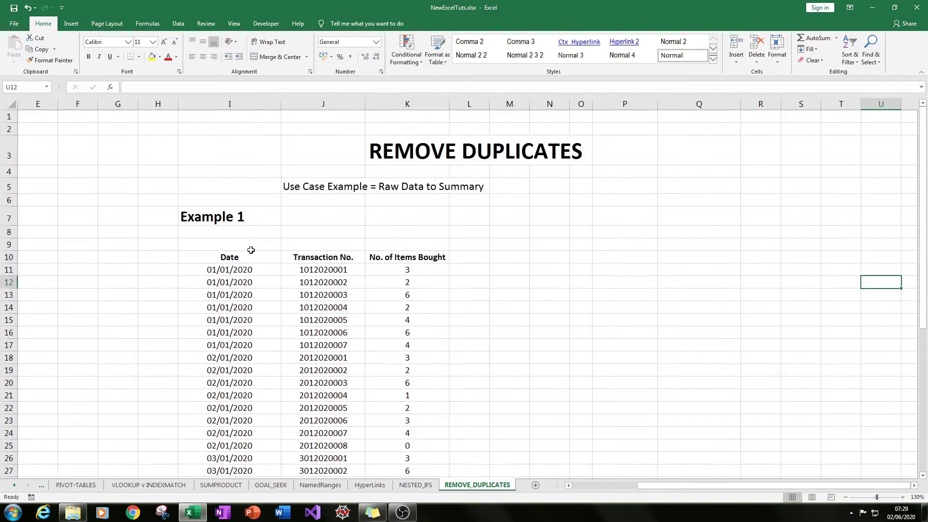
{"action": "left_click_drag", "start_coordinate": [256, 269], "coordinate": [284, 424]}
{"action": "left_click", "coordinate": [332, 270]}
{"action": "scroll", "coordinate": [290, 314], "scroll_direction": "down", "scroll_amount": 7}
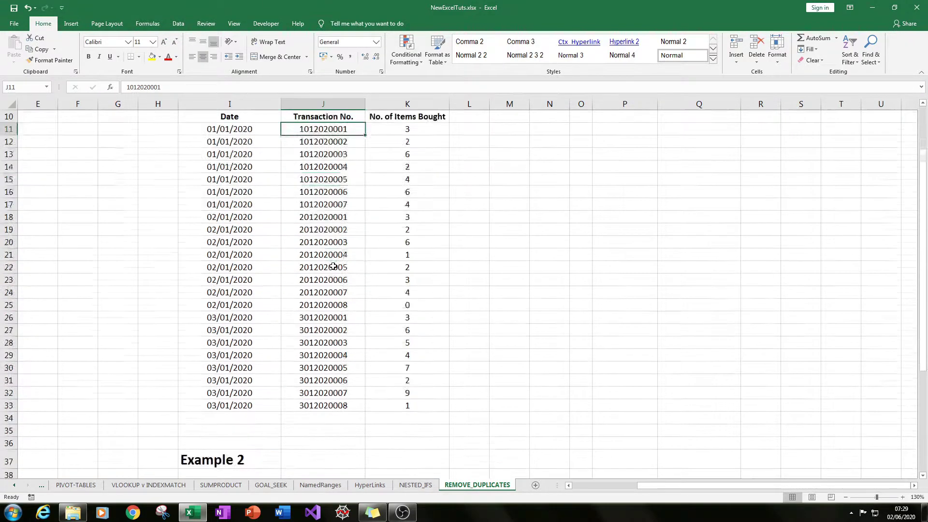
{"action": "left_click_drag", "start_coordinate": [208, 349], "coordinate": [481, 426]}
{"action": "left_click", "coordinate": [349, 383]}
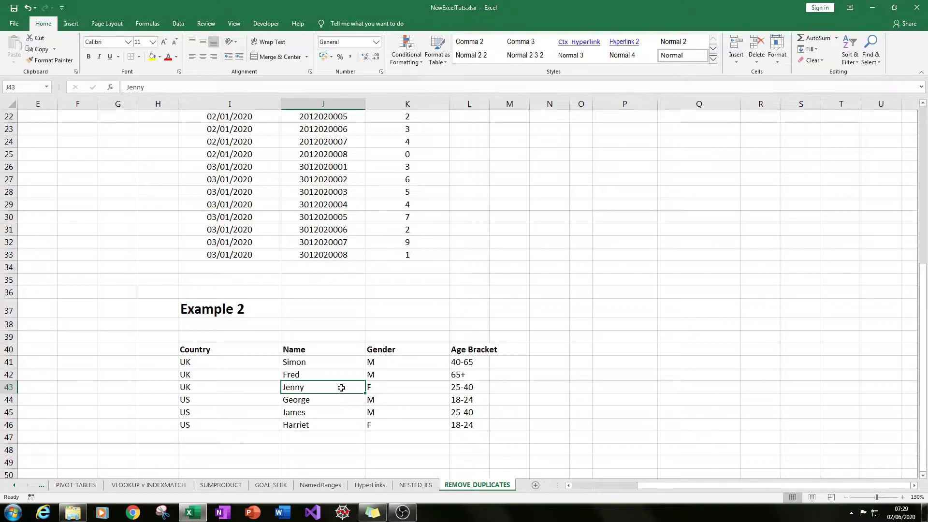
{"action": "left_click", "coordinate": [220, 364]}
{"action": "left_click", "coordinate": [308, 372]}
{"action": "left_click", "coordinate": [478, 375]}
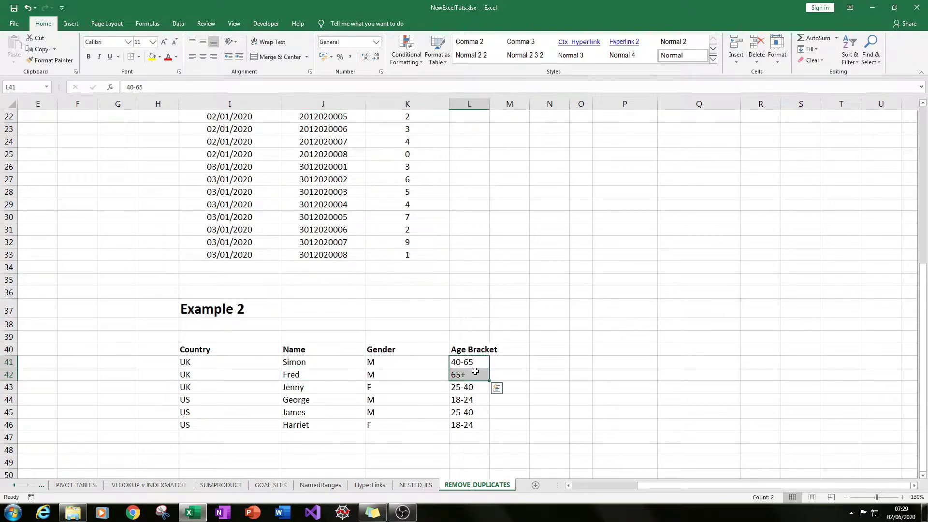
{"action": "left_click", "coordinate": [581, 349]}
{"action": "scroll", "coordinate": [582, 316], "scroll_direction": "up", "scroll_amount": 5}
{"action": "scroll", "coordinate": [582, 316], "scroll_direction": "up", "scroll_amount": 2}
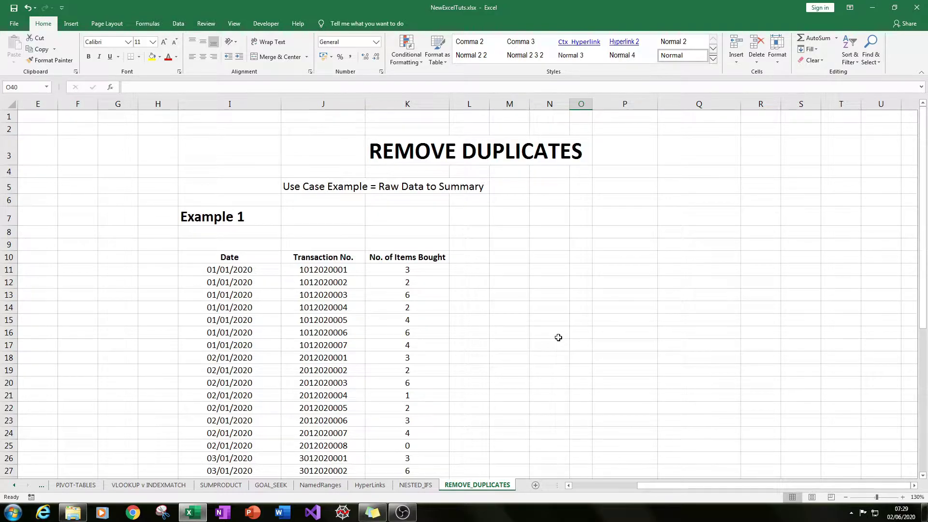
{"action": "left_click_drag", "start_coordinate": [250, 258], "coordinate": [404, 265]}
{"action": "scroll", "coordinate": [404, 265], "scroll_direction": "down", "scroll_amount": 2}
{"action": "left_click_drag", "start_coordinate": [234, 160], "coordinate": [426, 446]}
{"action": "left_click", "coordinate": [418, 164]}
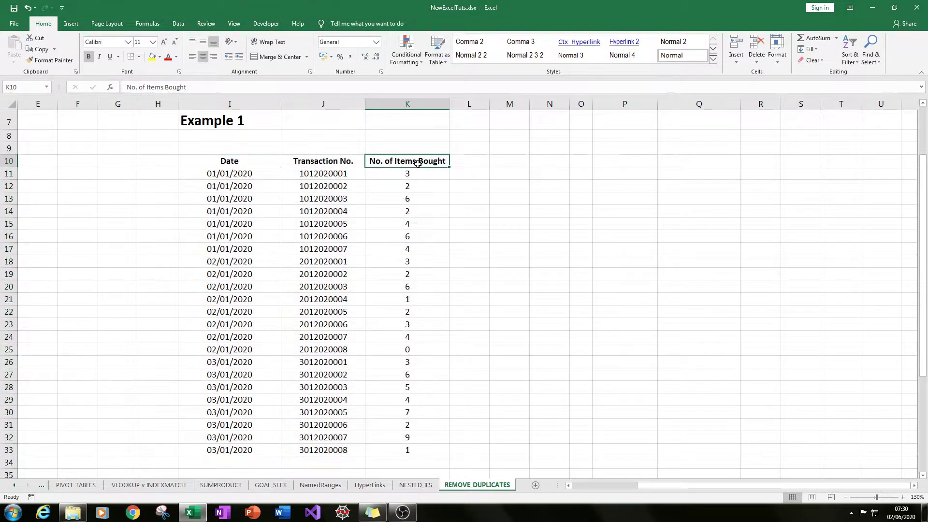
{"action": "left_click_drag", "start_coordinate": [242, 176], "coordinate": [244, 447]}
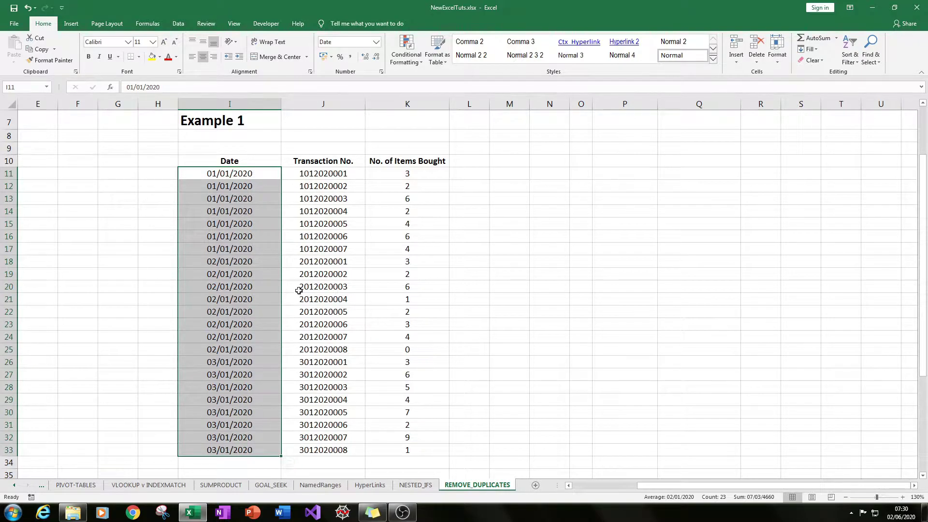
{"action": "left_click", "coordinate": [249, 175]}
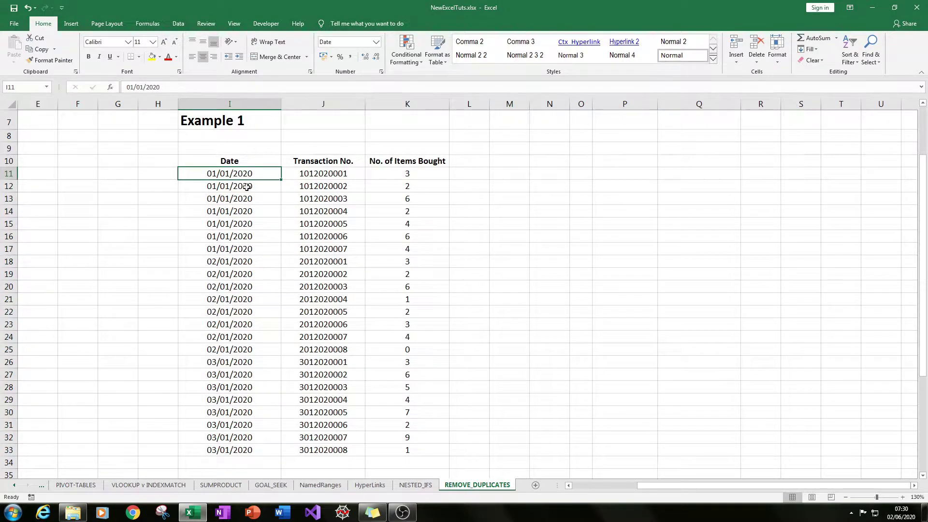
{"action": "left_click_drag", "start_coordinate": [338, 175], "coordinate": [339, 451]}
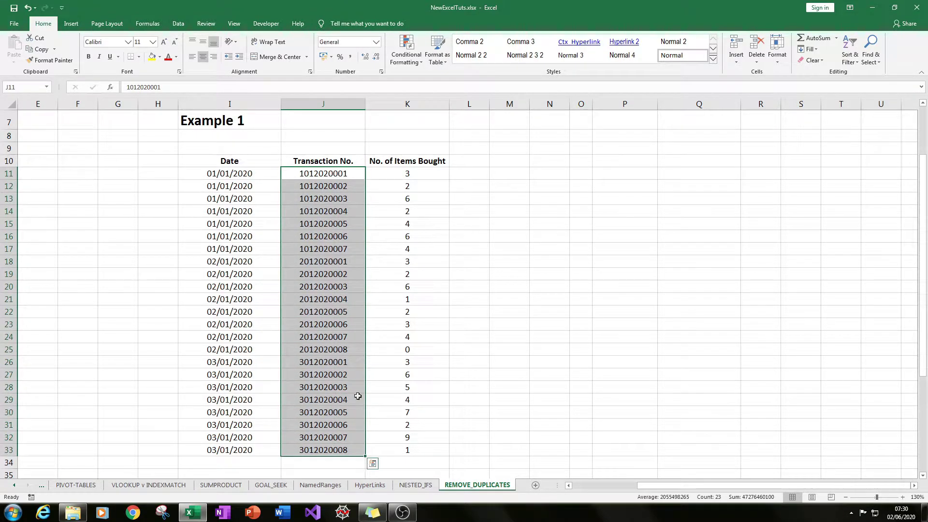
{"action": "left_click", "coordinate": [395, 163]}
{"action": "left_click_drag", "start_coordinate": [395, 175], "coordinate": [393, 451]}
{"action": "left_click", "coordinate": [226, 174]}
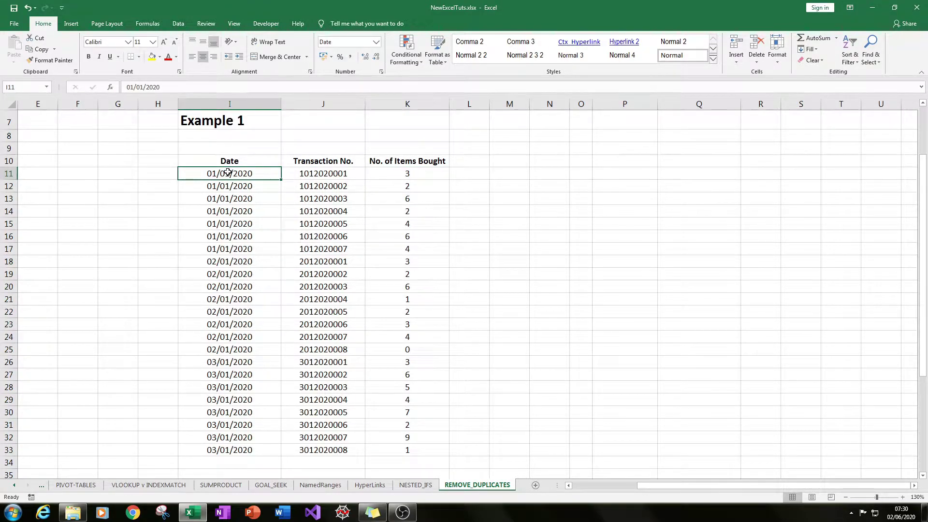
{"action": "left_click", "coordinate": [384, 174]}
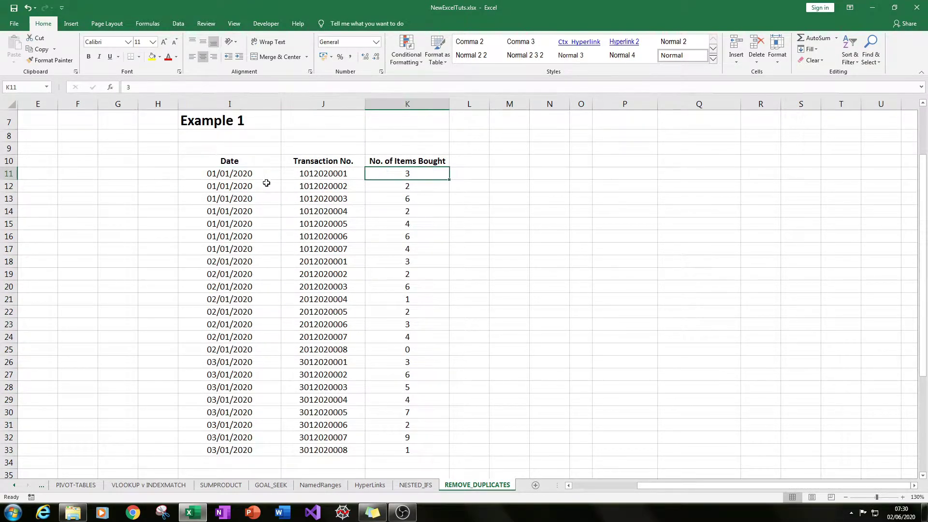
{"action": "left_click", "coordinate": [245, 172]}
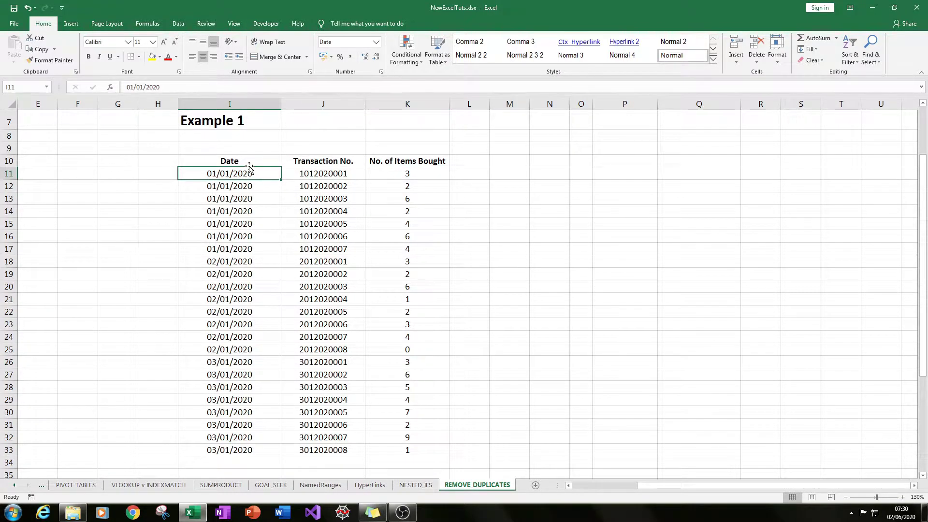
{"action": "scroll", "coordinate": [418, 179], "scroll_direction": "up", "scroll_amount": 2}
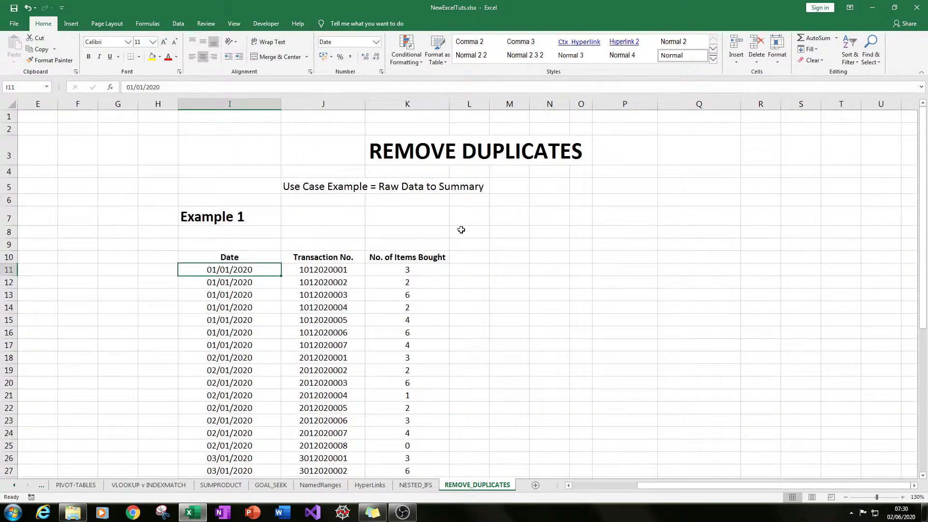
{"action": "scroll", "coordinate": [460, 230], "scroll_direction": "down", "scroll_amount": 2}
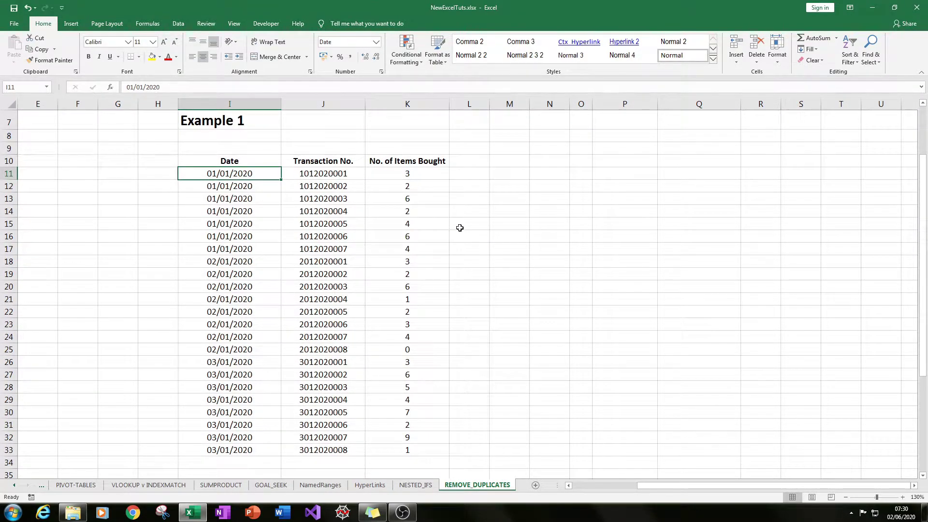
{"action": "scroll", "coordinate": [455, 233], "scroll_direction": "up", "scroll_amount": 1}
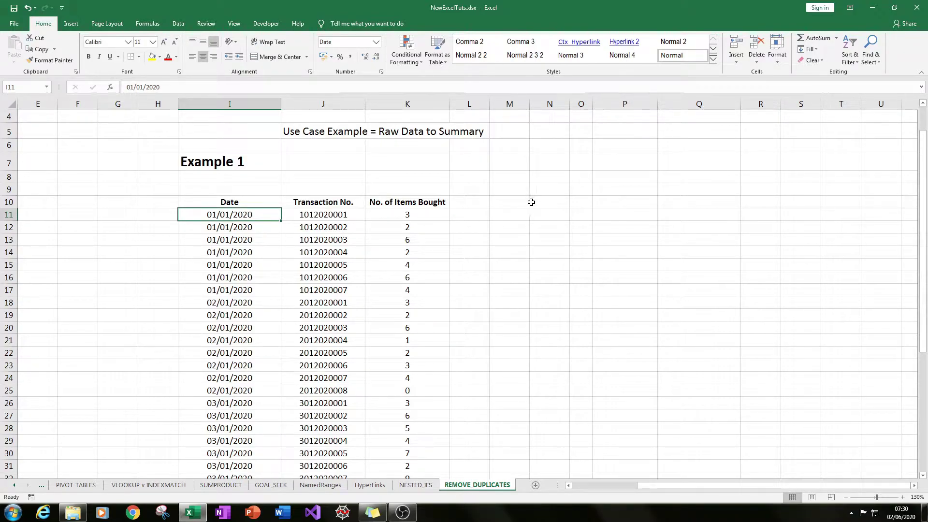
{"action": "left_click", "coordinate": [257, 201]}
Copy the Example 1 headers I10:K10 into P10:R10
{"action": "left_click_drag", "start_coordinate": [257, 202], "coordinate": [381, 203]}
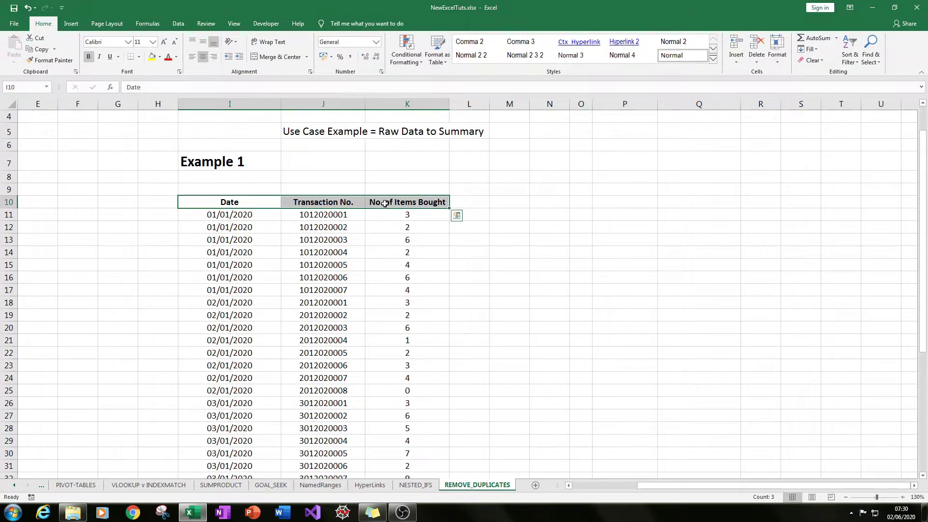
{"action": "key", "text": "ctrl+c"}
{"action": "left_click", "coordinate": [614, 201]}
{"action": "key", "text": "ctrl+v"}
{"action": "left_click_drag", "start_coordinate": [625, 252], "coordinate": [625, 239]}
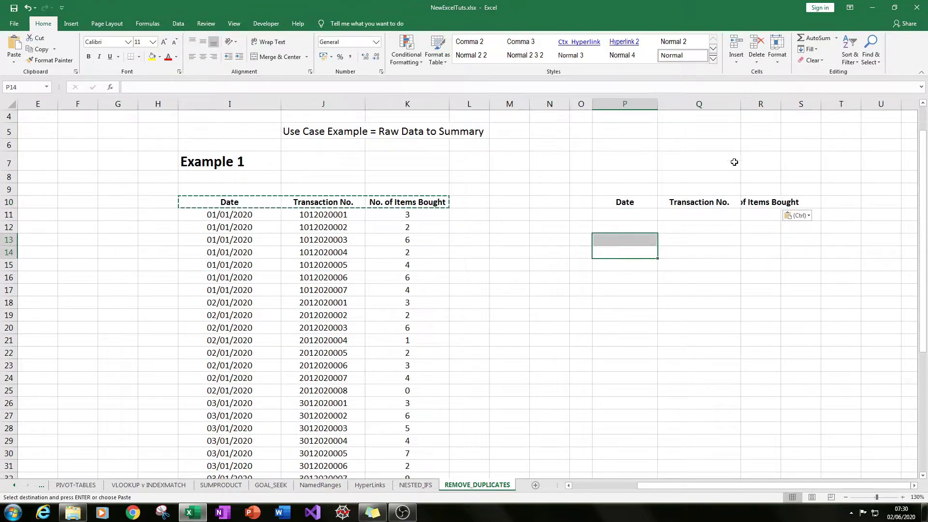
{"action": "key", "text": "Escape"}
Copy the dates I11:I33 into column P starting at P11
{"action": "left_click_drag", "start_coordinate": [688, 263], "coordinate": [688, 250]}
{"action": "scroll", "coordinate": [367, 187], "scroll_direction": "up", "scroll_amount": 1}
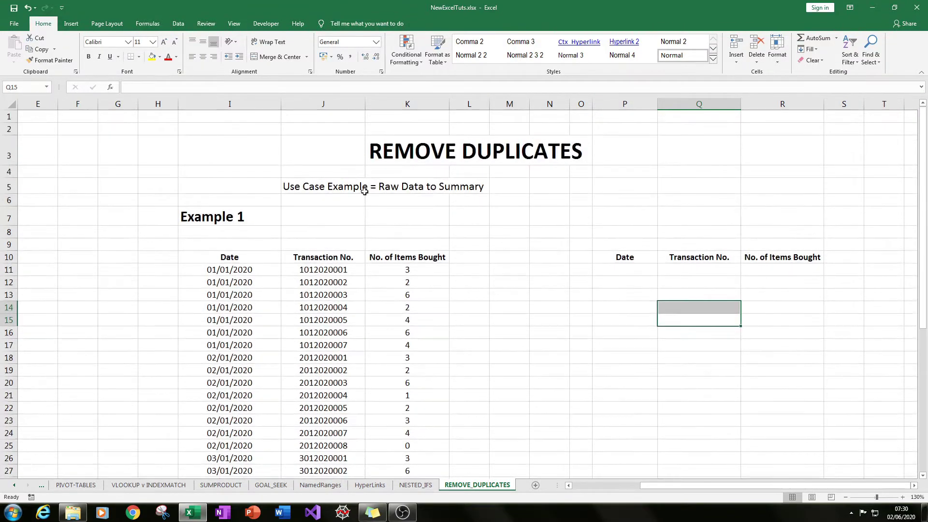
{"action": "scroll", "coordinate": [479, 224], "scroll_direction": "down", "scroll_amount": 2}
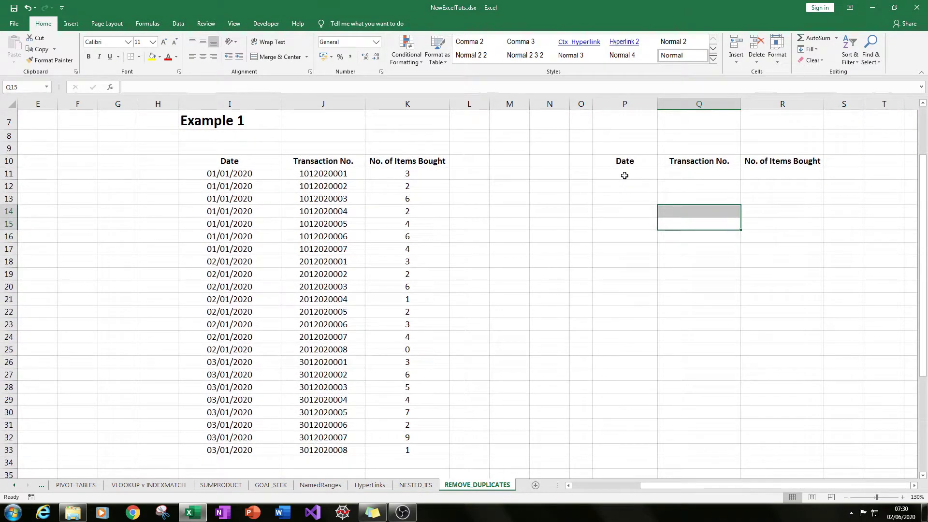
{"action": "left_click", "coordinate": [623, 174]}
{"action": "left_click_drag", "start_coordinate": [229, 174], "coordinate": [237, 450]}
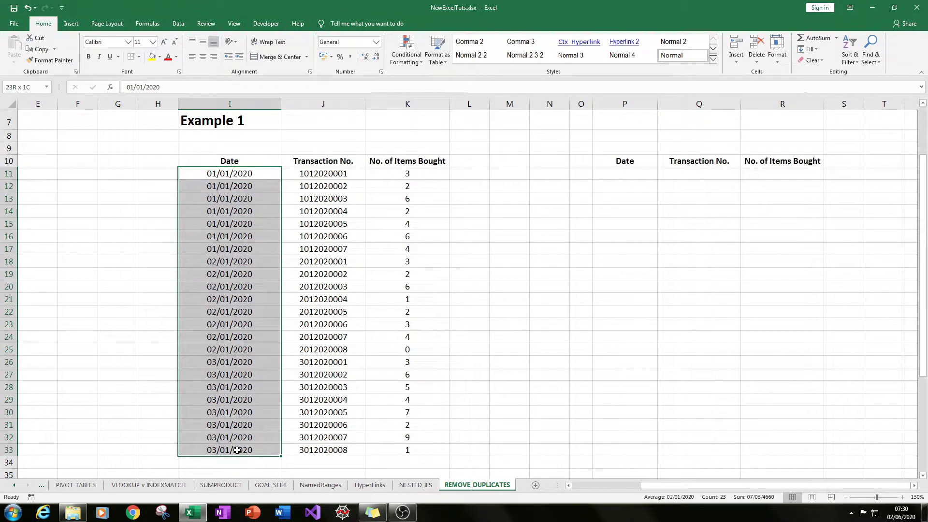
{"action": "key", "text": "ctrl+c"}
{"action": "left_click", "coordinate": [619, 175]}
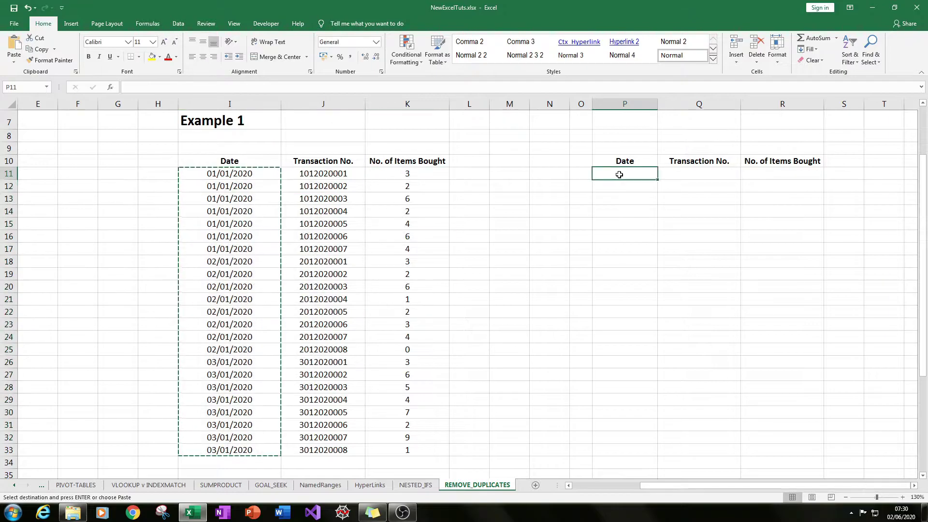
{"action": "key", "text": "ctrl+v"}
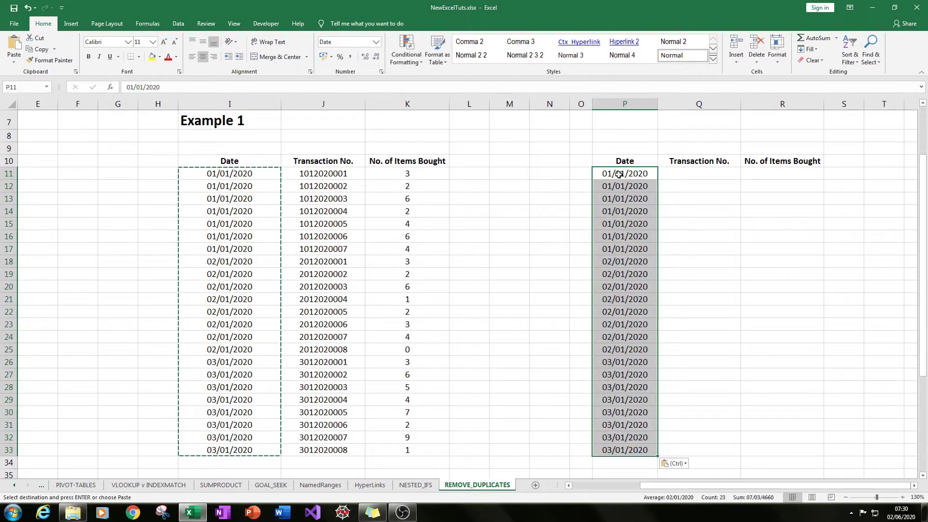
{"action": "key", "text": "Escape"}
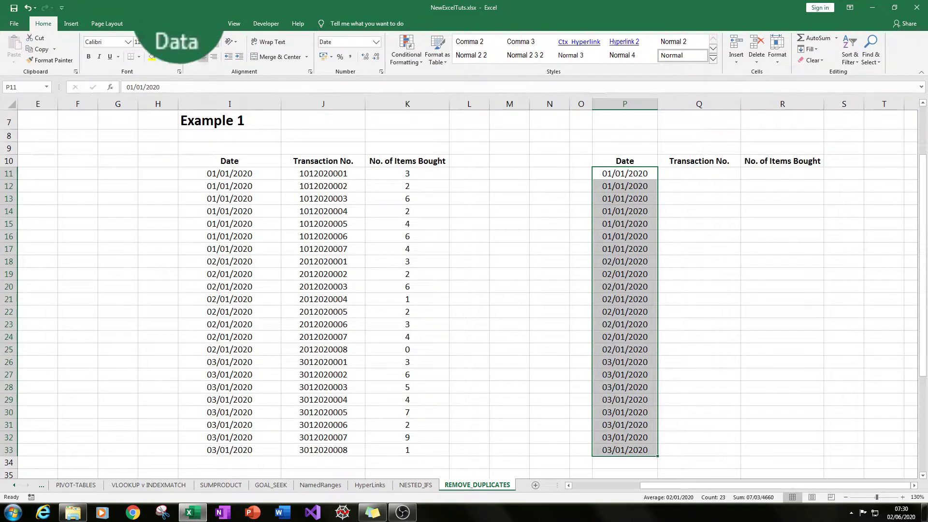
Run Data > Remove Duplicates on the pasted dates, continuing with the current selection only
{"action": "left_click", "coordinate": [170, 23]}
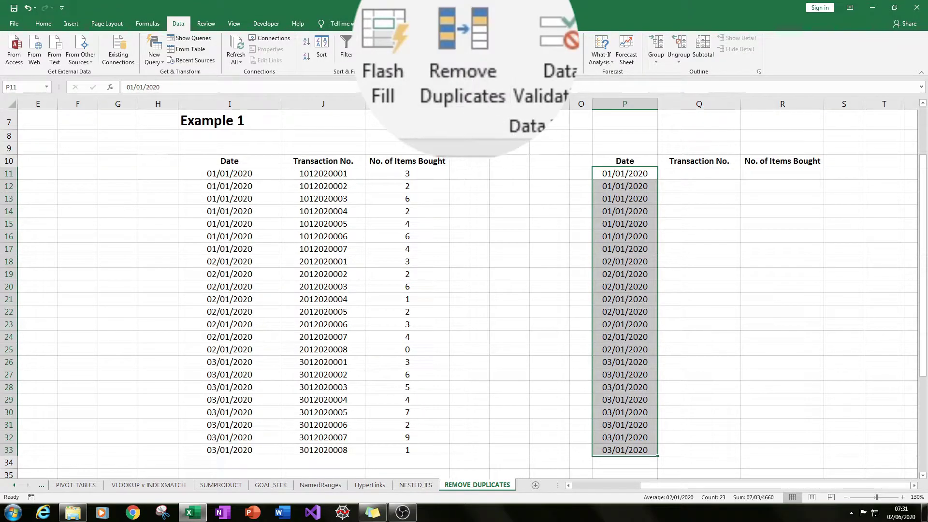
{"action": "left_click", "coordinate": [451, 76]}
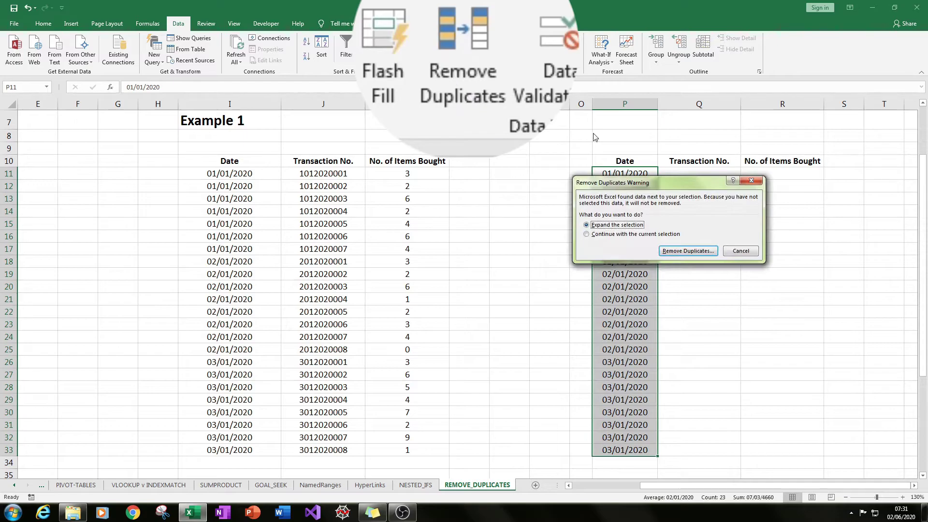
{"action": "left_click_drag", "start_coordinate": [632, 183], "coordinate": [479, 167]}
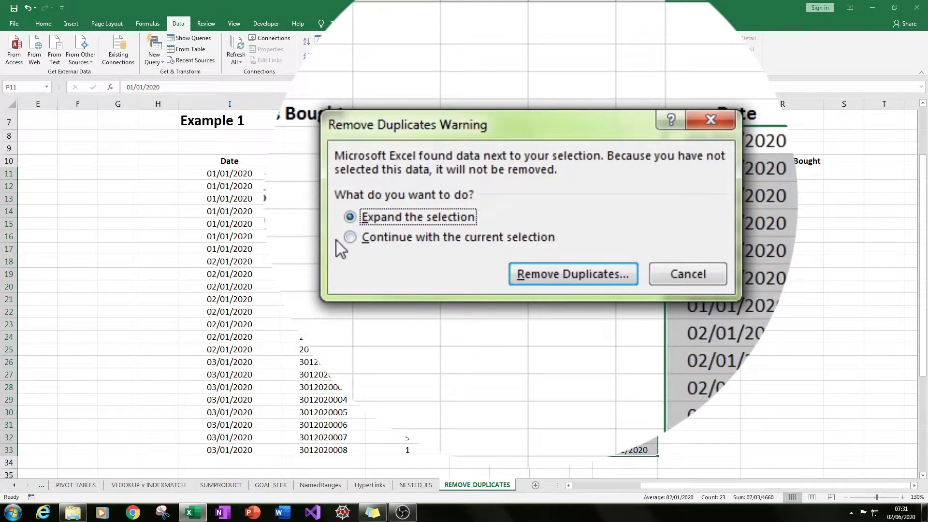
{"action": "left_click", "coordinate": [349, 238]}
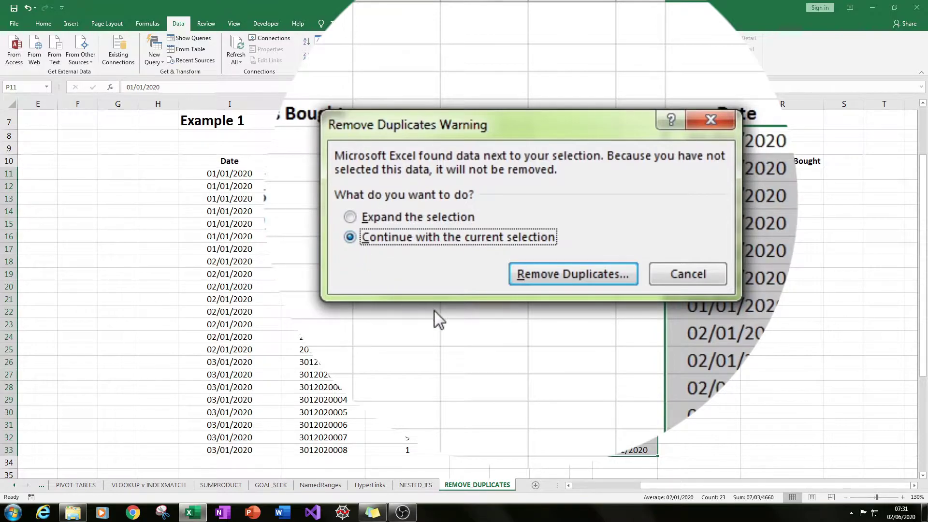
Remove duplicates by Date, deleting 20 repeats and keeping 3 unique dates
{"action": "left_click", "coordinate": [571, 273]}
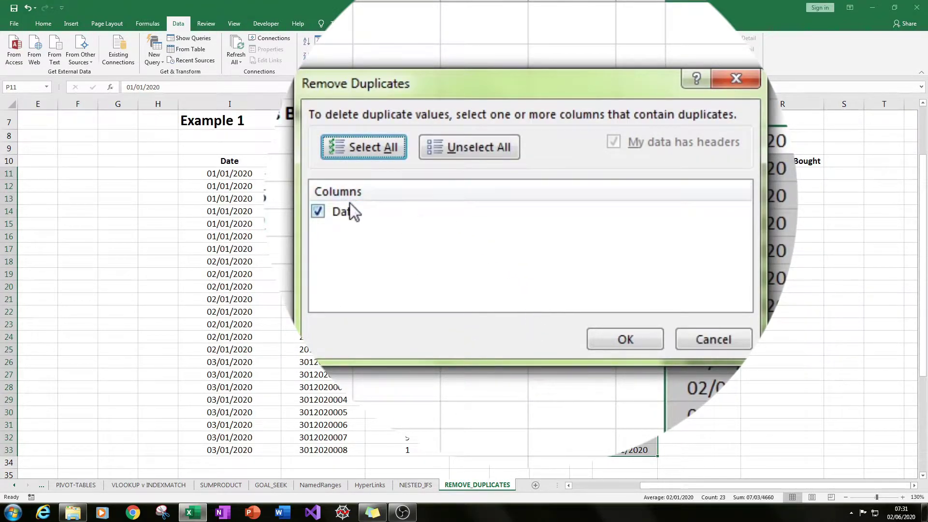
{"action": "left_click", "coordinate": [626, 335]}
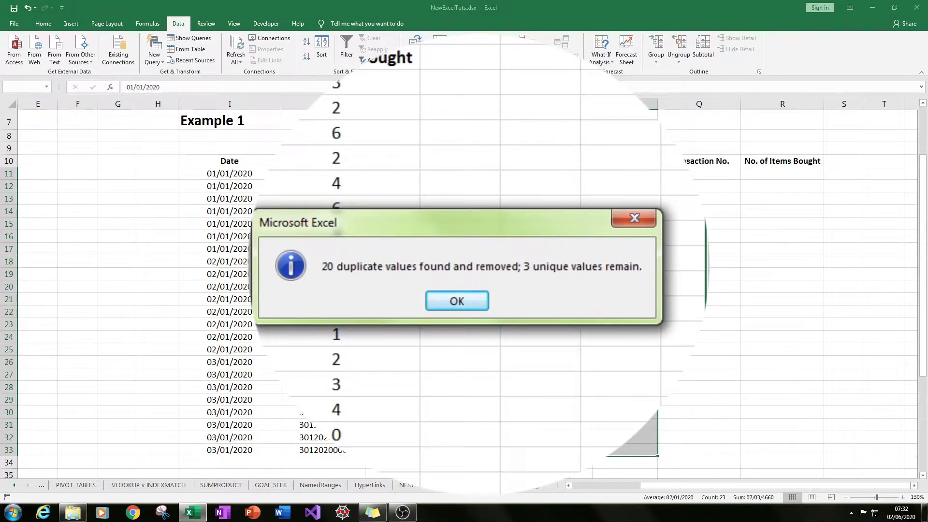
Dismiss the results message and compare the three unique dates with the original dates
{"action": "left_click", "coordinate": [454, 303]}
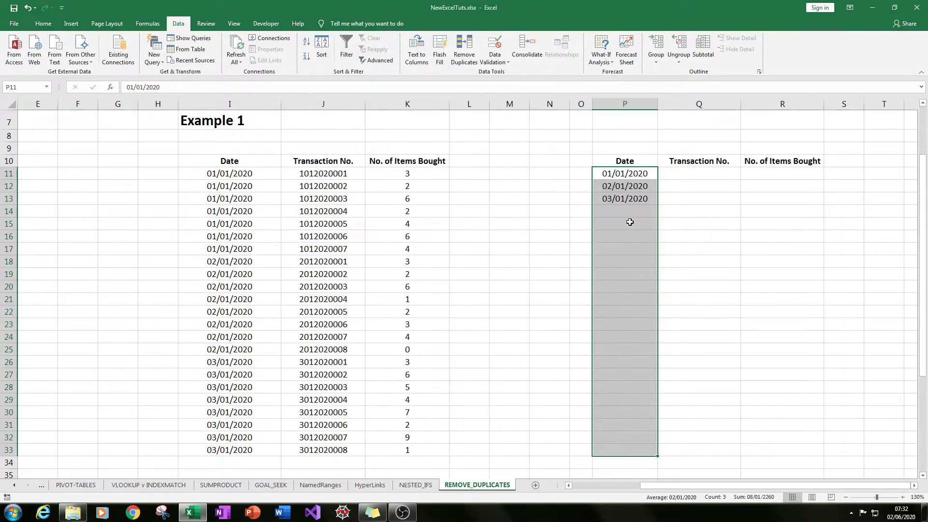
{"action": "left_click", "coordinate": [637, 209]}
{"action": "left_click_drag", "start_coordinate": [609, 172], "coordinate": [617, 211]}
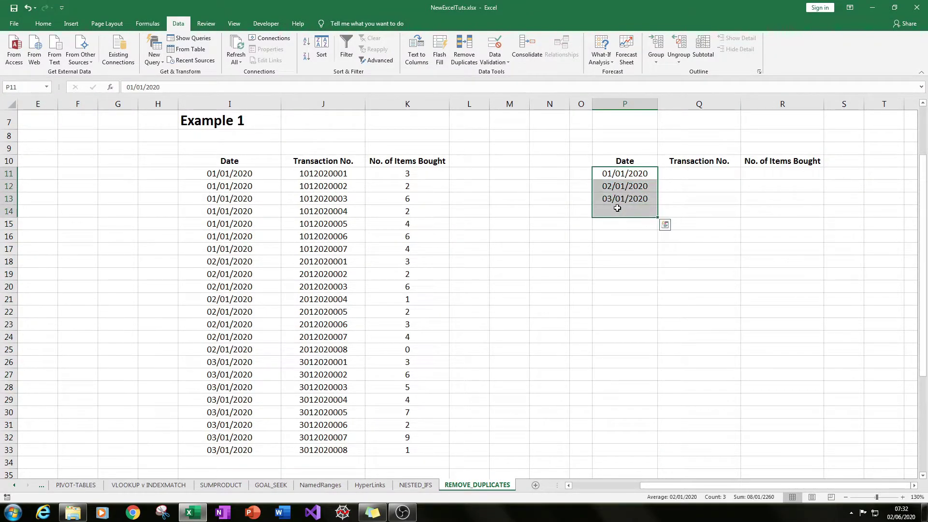
{"action": "left_click_drag", "start_coordinate": [242, 173], "coordinate": [243, 449]}
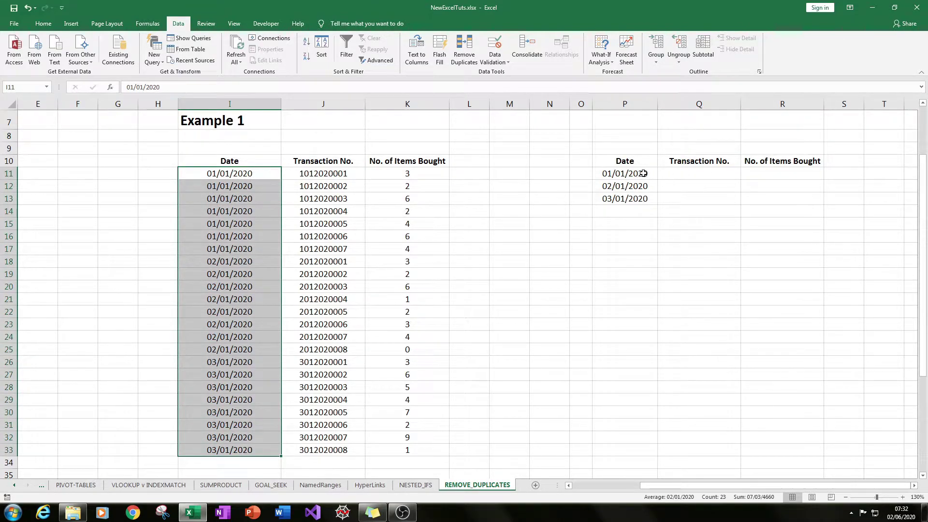
{"action": "left_click_drag", "start_coordinate": [644, 173], "coordinate": [650, 198]}
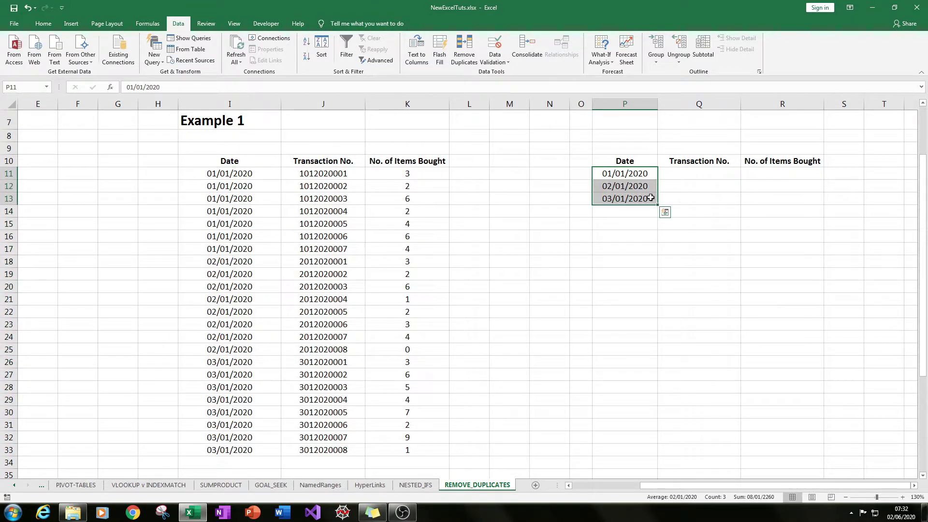
Begin a SUMIFS formula in R11 for the items bought total
{"action": "left_click", "coordinate": [675, 173]}
{"action": "type", "text": "="}
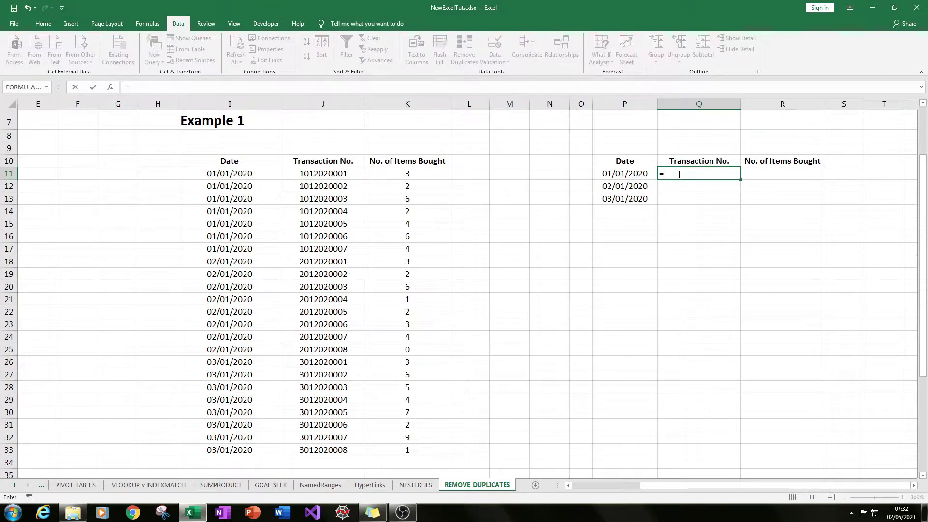
{"action": "key", "text": "Escape"}
{"action": "key", "text": "Right"}
{"action": "key", "text": "Up"}
{"action": "key", "text": "Left"}
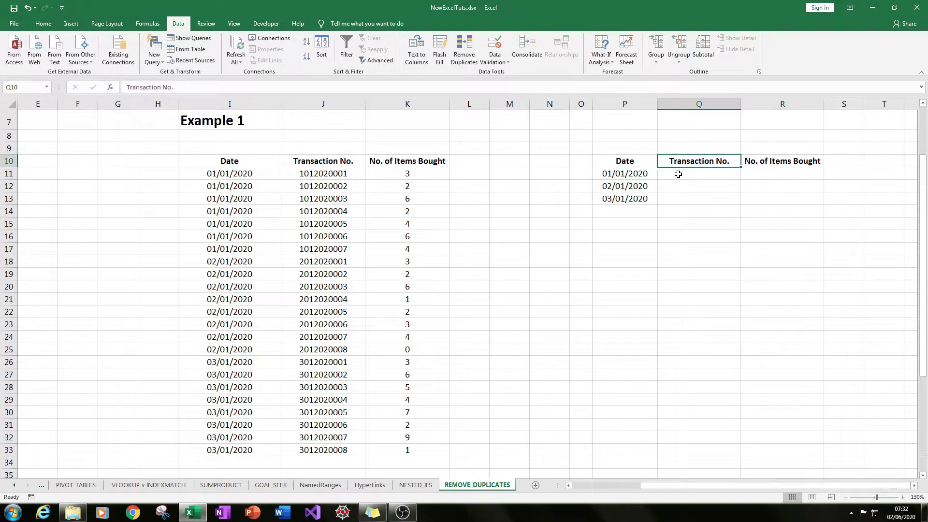
{"action": "key", "text": "Right"}
{"action": "key", "text": "Down"}
{"action": "type", "text": "="}
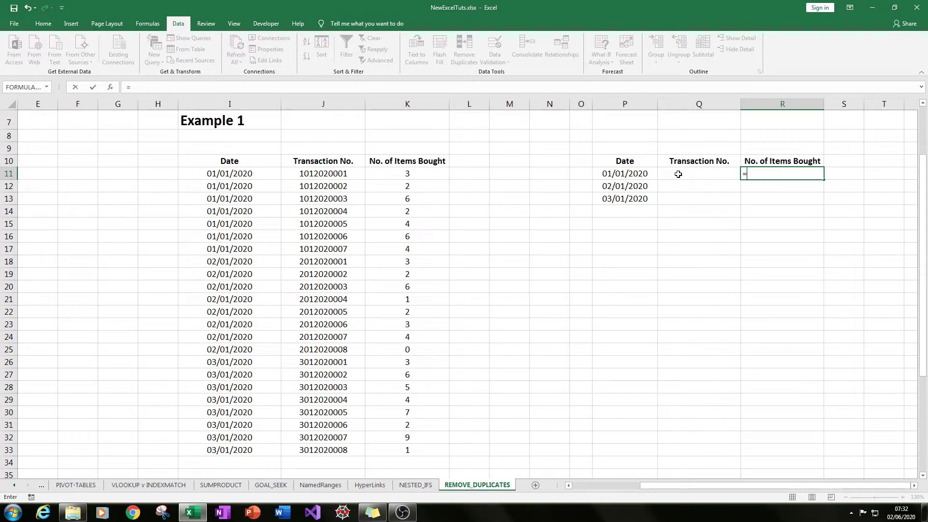
{"action": "type", "text": "sum("}
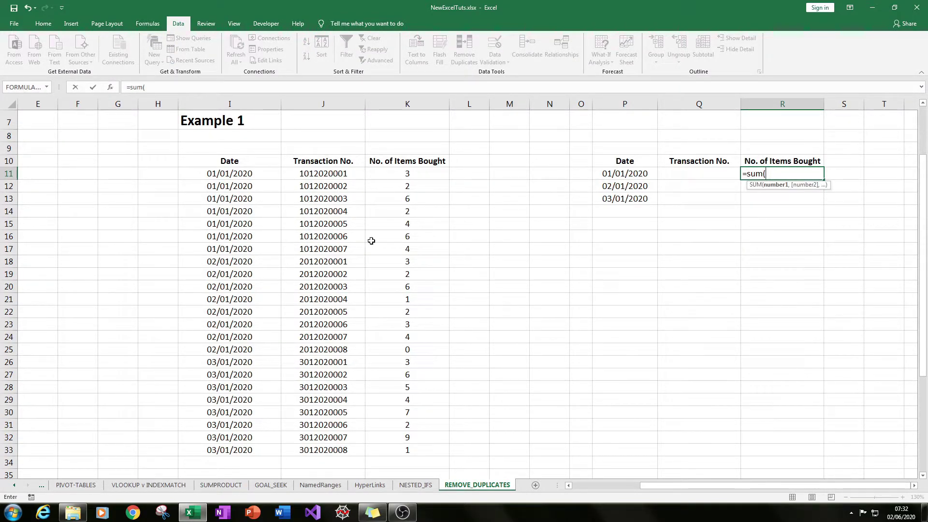
{"action": "key", "text": "BackSpace"}
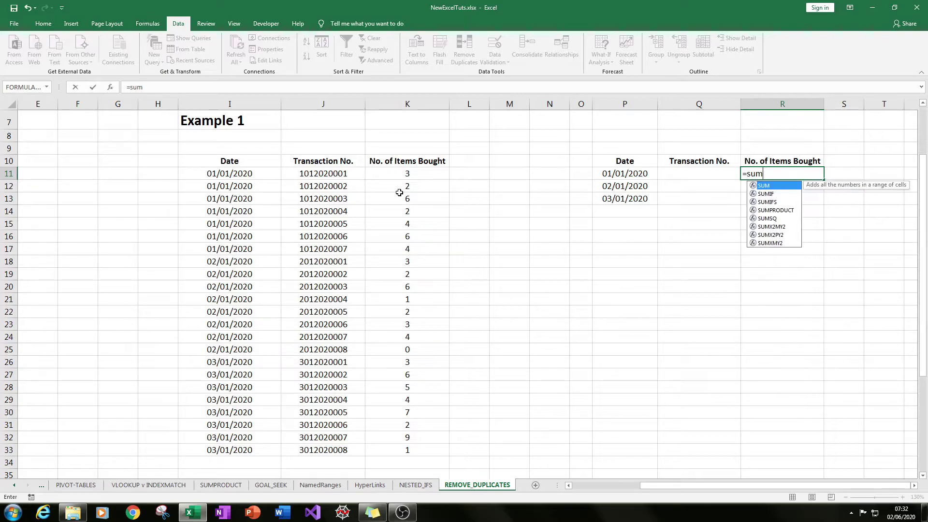
{"action": "type", "text": "ifs"}
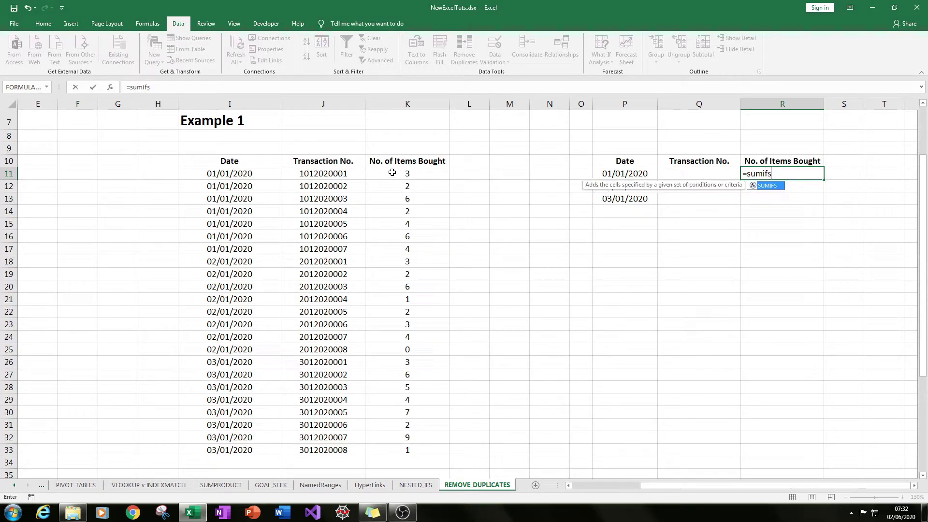
{"action": "type", "text": "("}
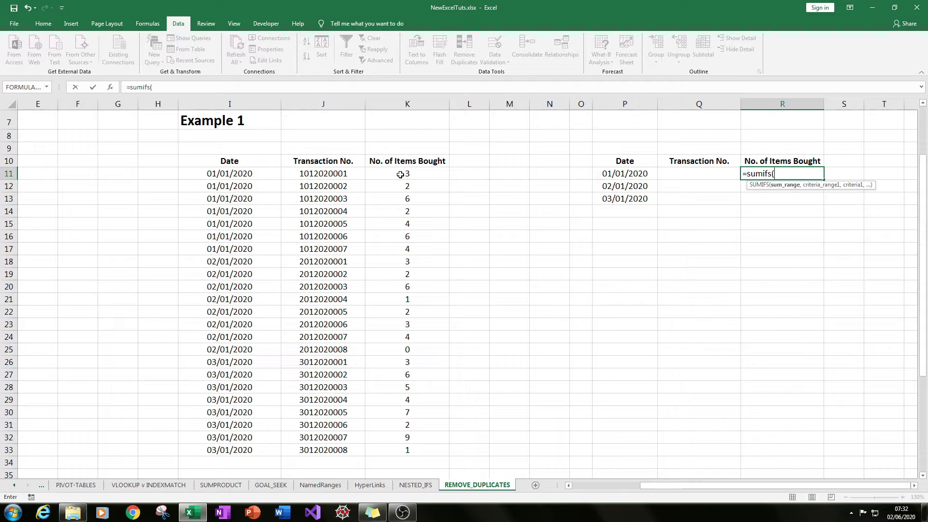
Complete =SUMIFS($K$11:$K$33,$I$11:$I$33,$P11) in R11, giving 27
{"action": "left_click_drag", "start_coordinate": [407, 174], "coordinate": [409, 449]}
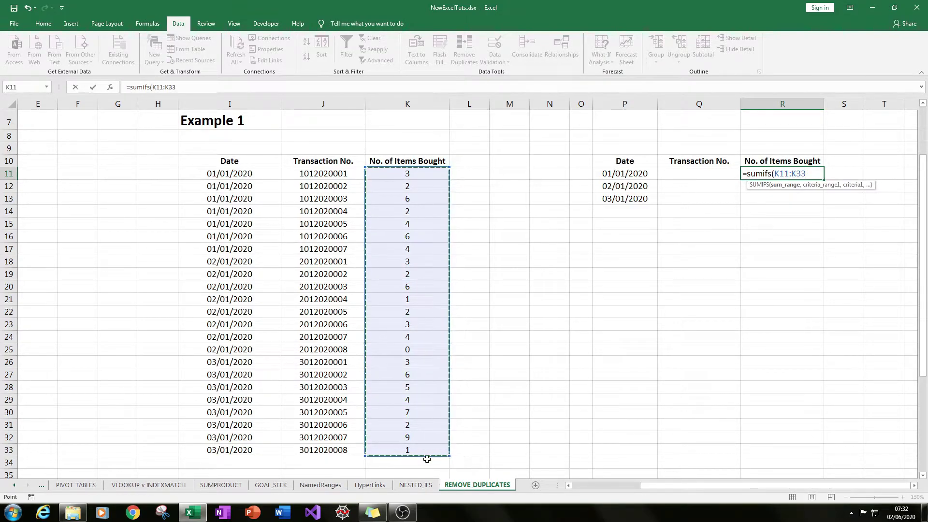
{"action": "type", "text": ","}
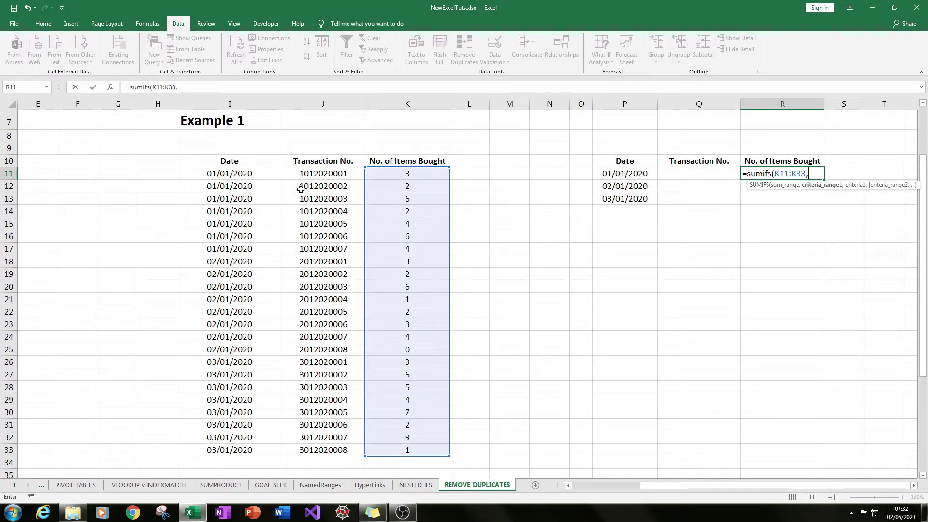
{"action": "left_click_drag", "start_coordinate": [256, 174], "coordinate": [253, 449]}
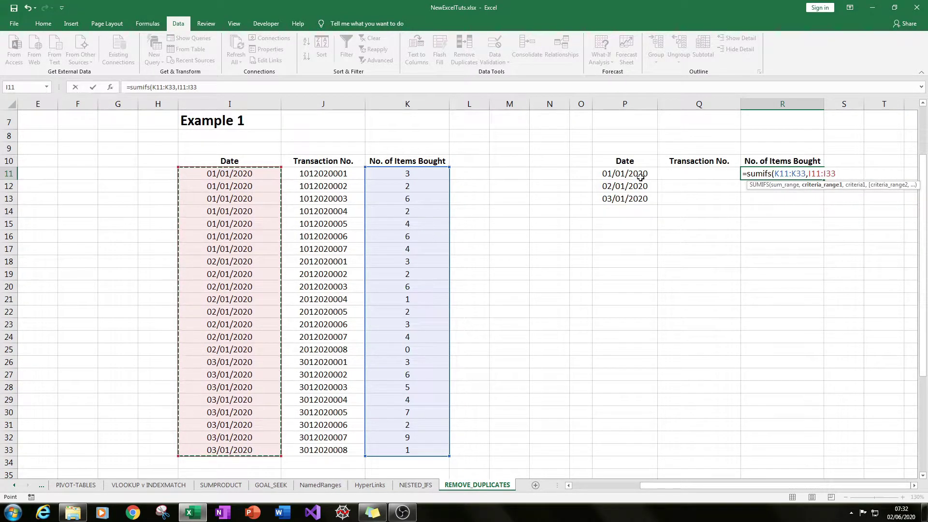
{"action": "key", "text": "F4"}
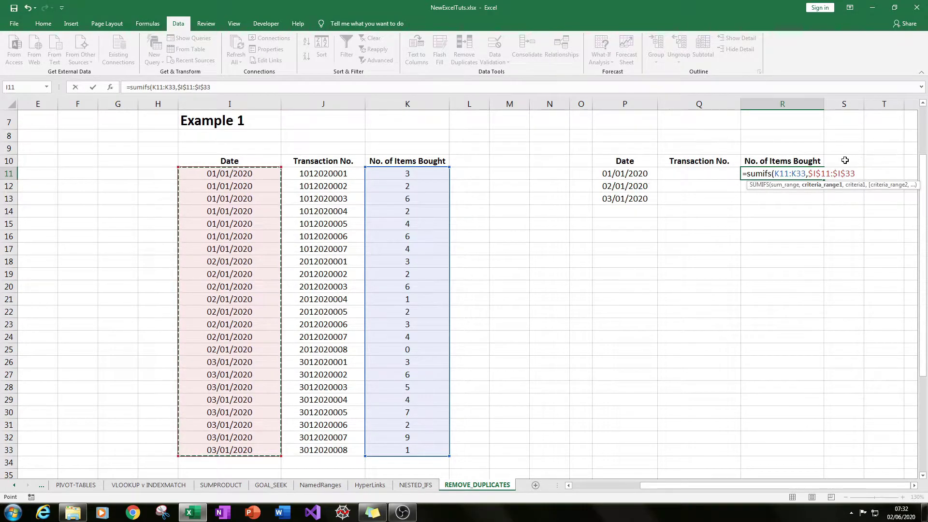
{"action": "left_click", "coordinate": [792, 173]}
{"action": "key", "text": "F4"}
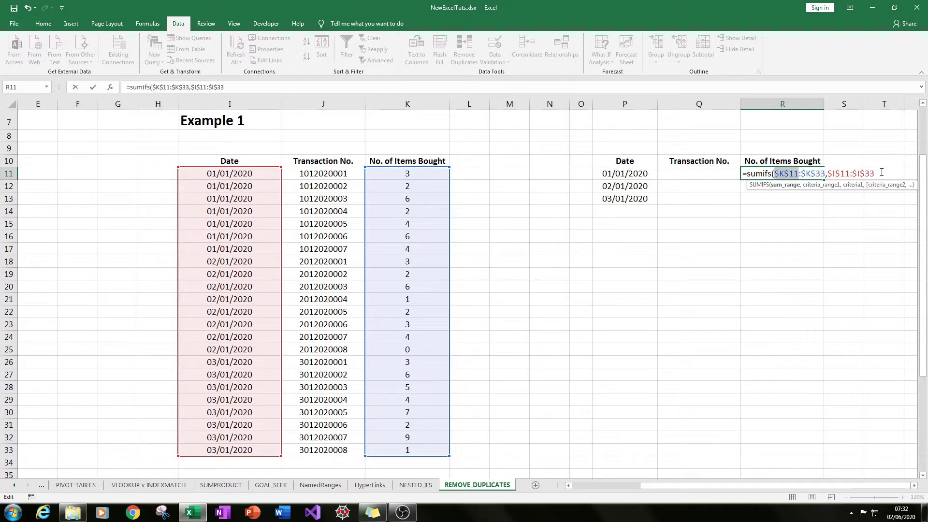
{"action": "left_click", "coordinate": [880, 172]}
{"action": "type", "text": ","}
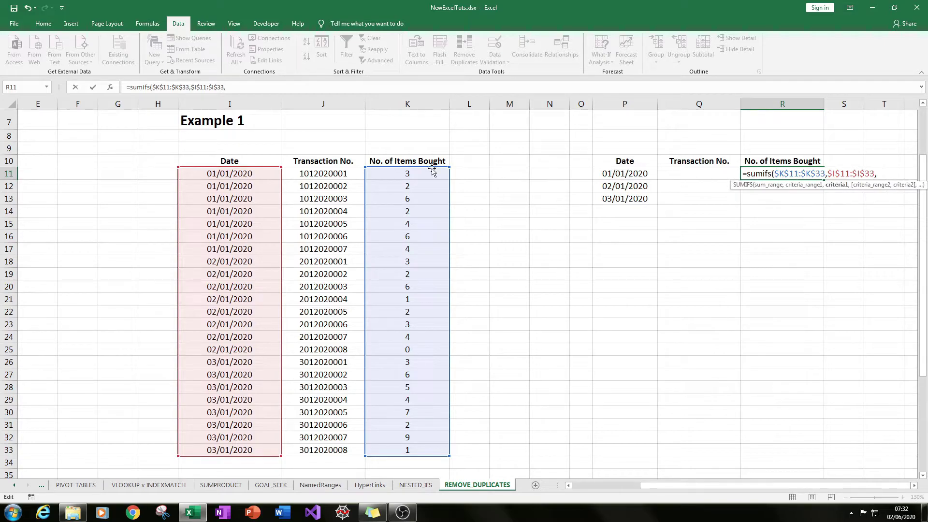
{"action": "left_click", "coordinate": [626, 173]}
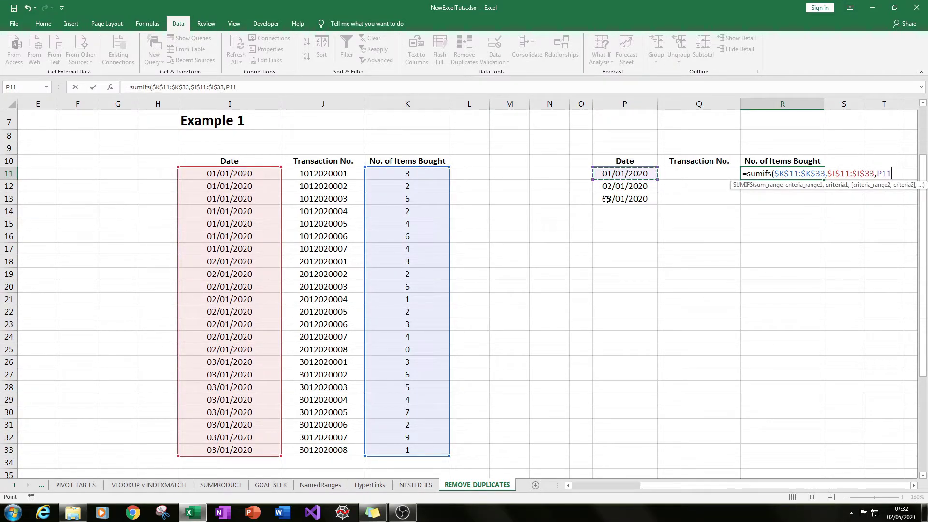
{"action": "key", "text": "F4"}
{"action": "key", "text": "F4"}
{"action": "key", "text": "F4"}
{"action": "type", "text": ")"}
{"action": "key", "text": "Return"}
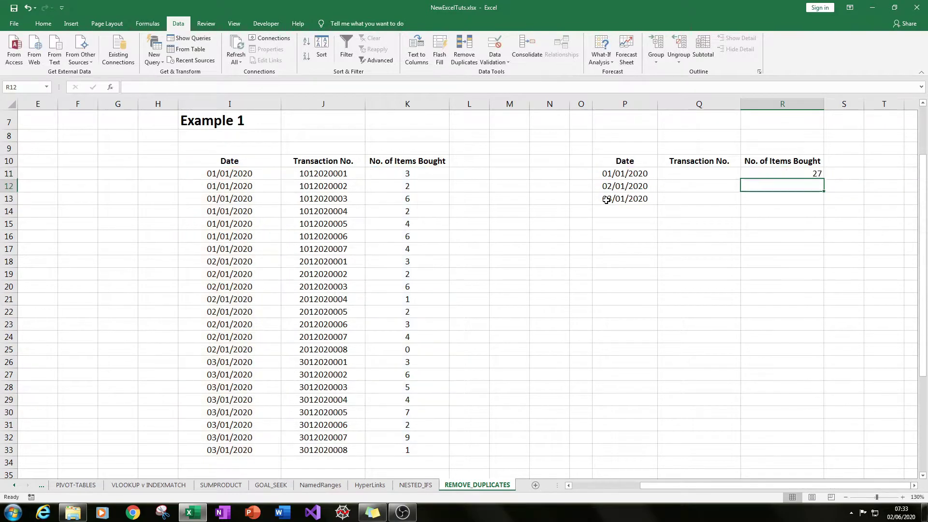
Fill the SUMIFS formula down to R13, giving 27, 21 and 37
{"action": "left_click", "coordinate": [816, 173]}
{"action": "left_click_drag", "start_coordinate": [823, 177], "coordinate": [825, 203]}
{"action": "key", "text": "ctrl+z"}
{"action": "left_click", "coordinate": [812, 224]}
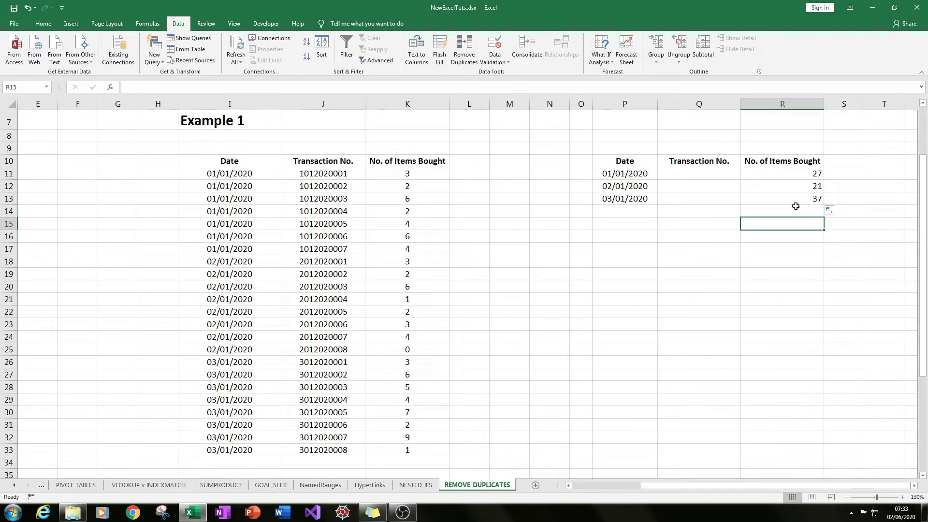
{"action": "left_click", "coordinate": [774, 174]}
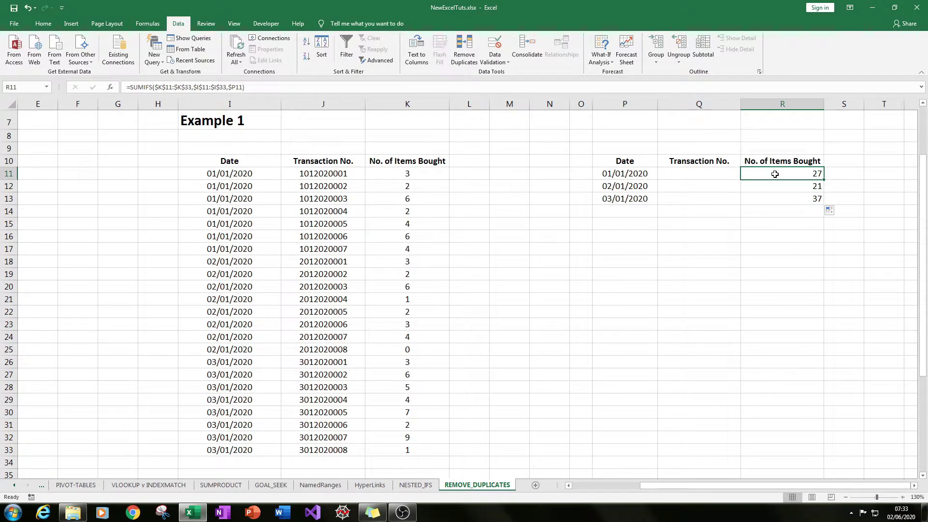
Start a COUNTIFS formula in Q11 for the transaction count
{"action": "left_click", "coordinate": [707, 176]}
{"action": "left_click", "coordinate": [801, 175]}
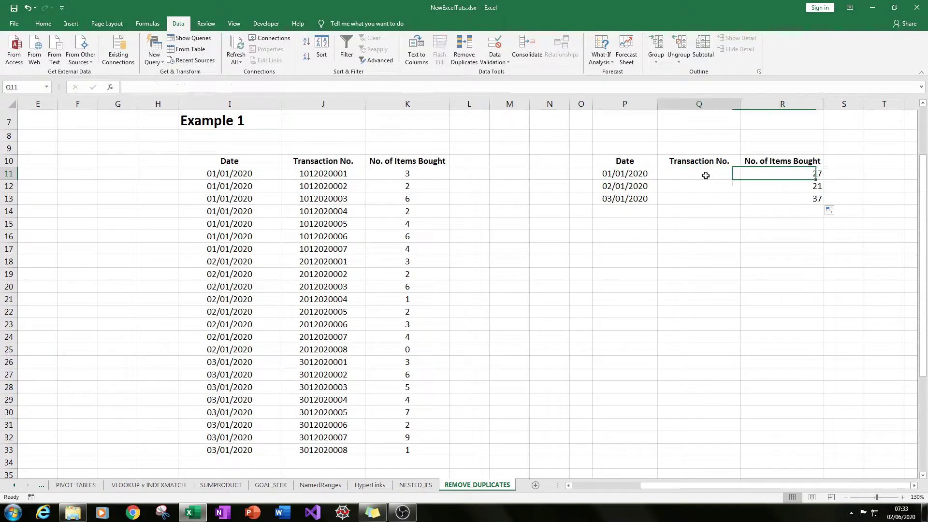
{"action": "left_click", "coordinate": [707, 176]}
{"action": "type", "text": "=cou"}
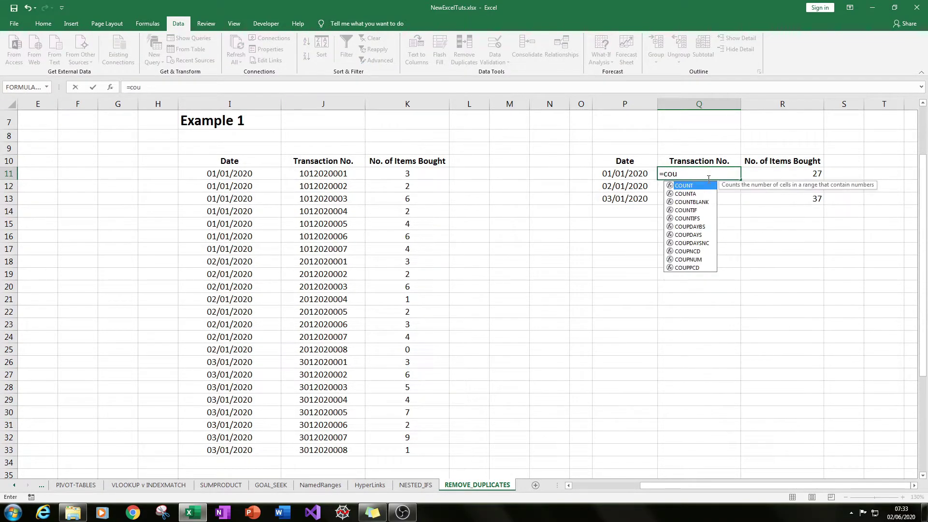
{"action": "type", "text": "nt("}
{"action": "key", "text": "BackSpace"}
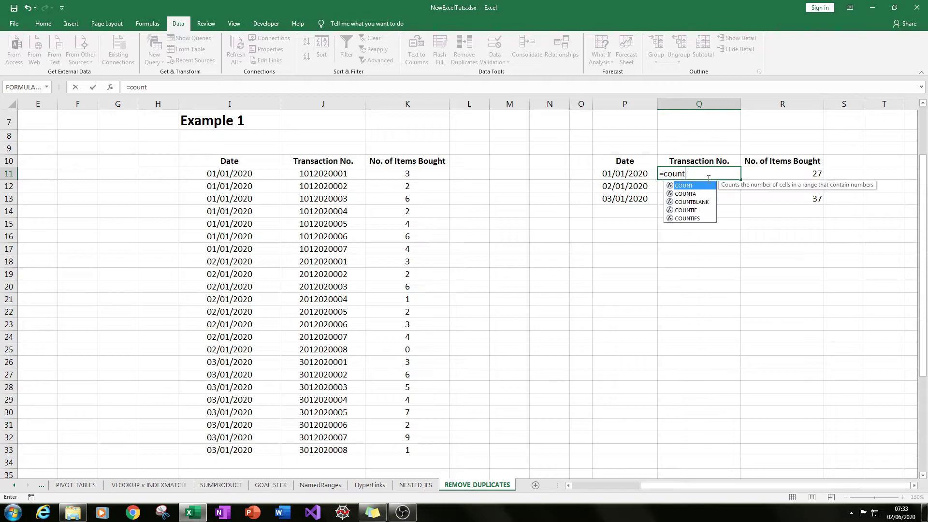
{"action": "type", "text": "("}
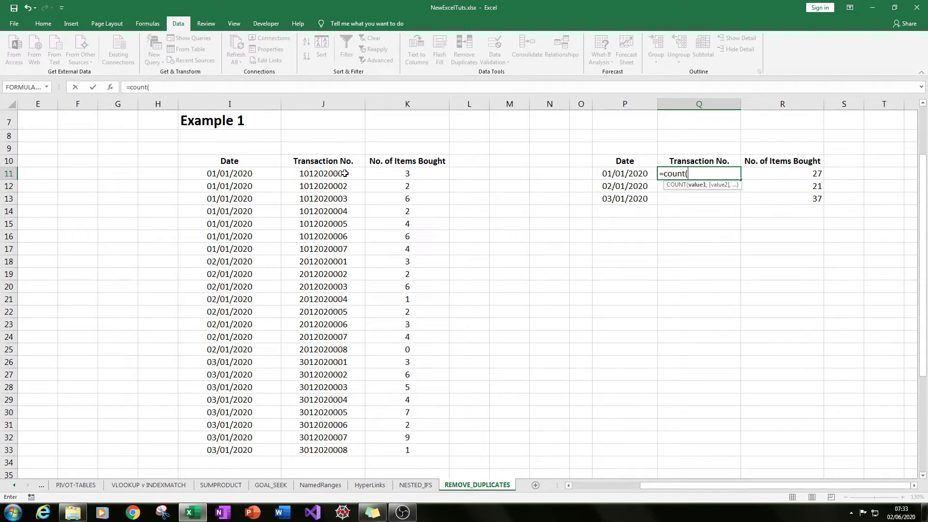
{"action": "key", "text": "BackSpace"}
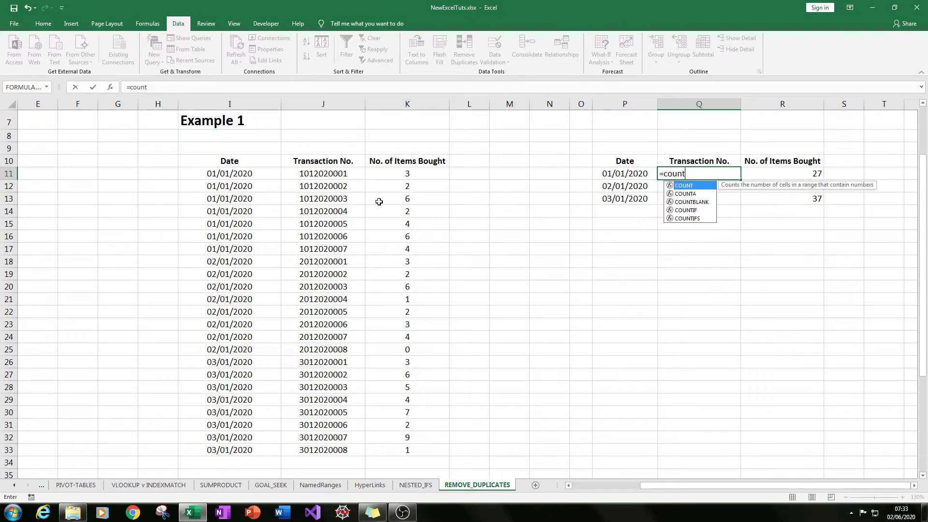
{"action": "type", "text": "ifs"}
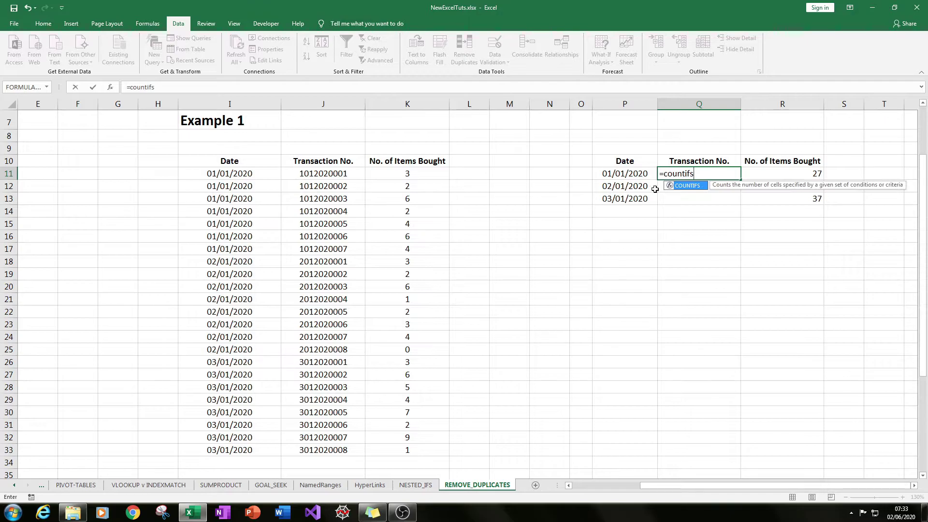
{"action": "key", "text": "Down"}
{"action": "key", "text": "Tab"}
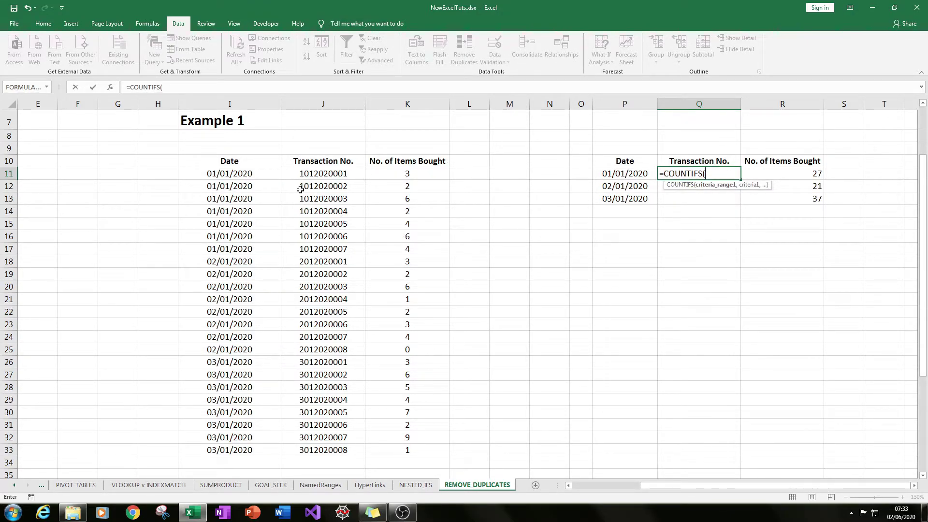
Complete the Q11 COUNTIFS with the absolute transaction number range and $P11 as criterion
{"action": "left_click_drag", "start_coordinate": [305, 172], "coordinate": [331, 439]}
{"action": "key", "text": "F4"}
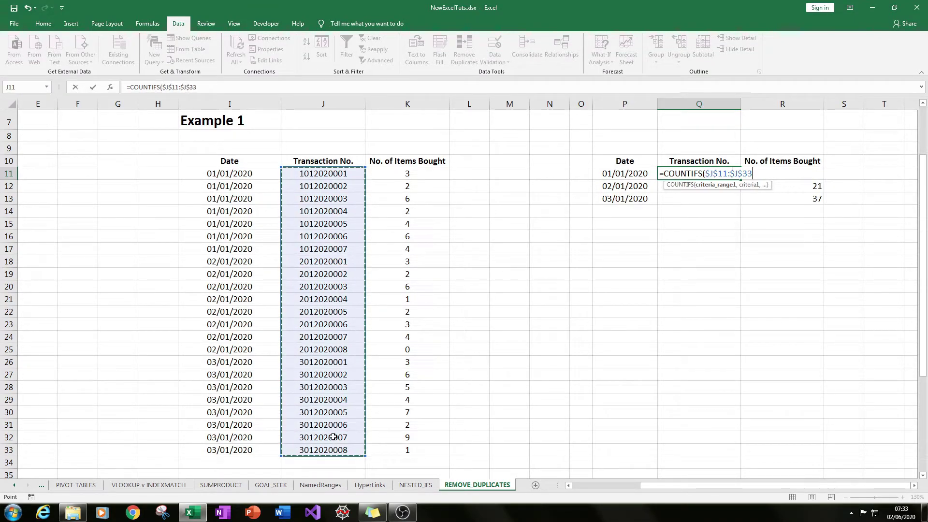
{"action": "type", "text": ","}
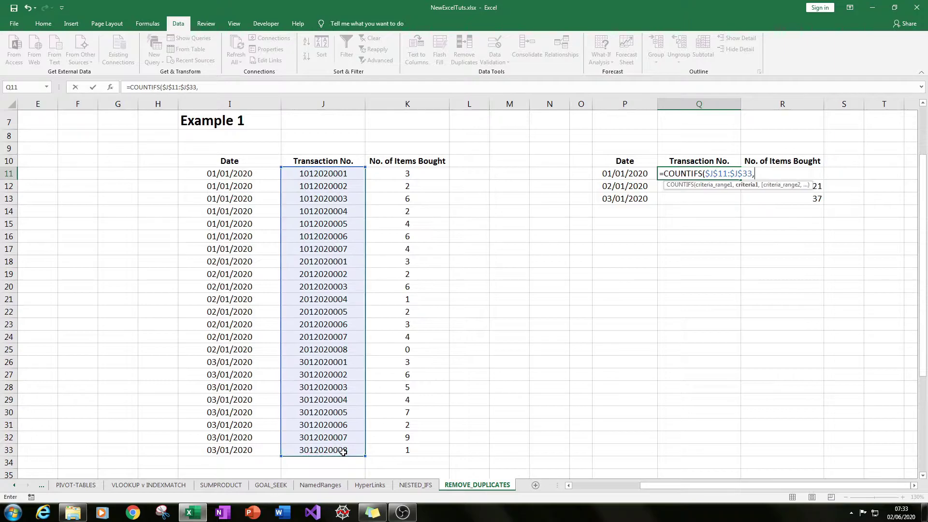
{"action": "left_click", "coordinate": [597, 177]}
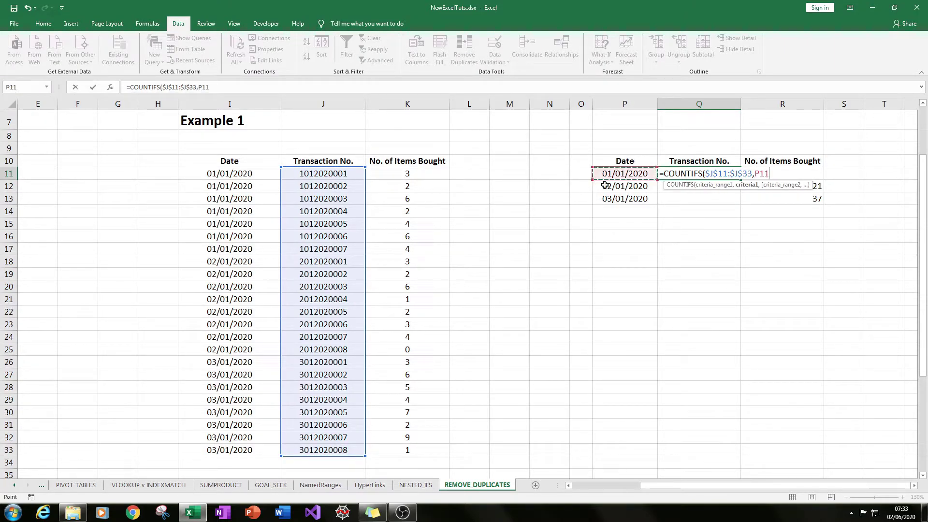
{"action": "key", "text": "F4"}
{"action": "key", "text": "F4"}
{"action": "key", "text": "F4"}
{"action": "type", "text": ")"}
{"action": "key", "text": "Return"}
Correct the count range to $I$11:$I$33, giving 7, and fill down for 8 and 8
{"action": "left_click", "coordinate": [687, 174]}
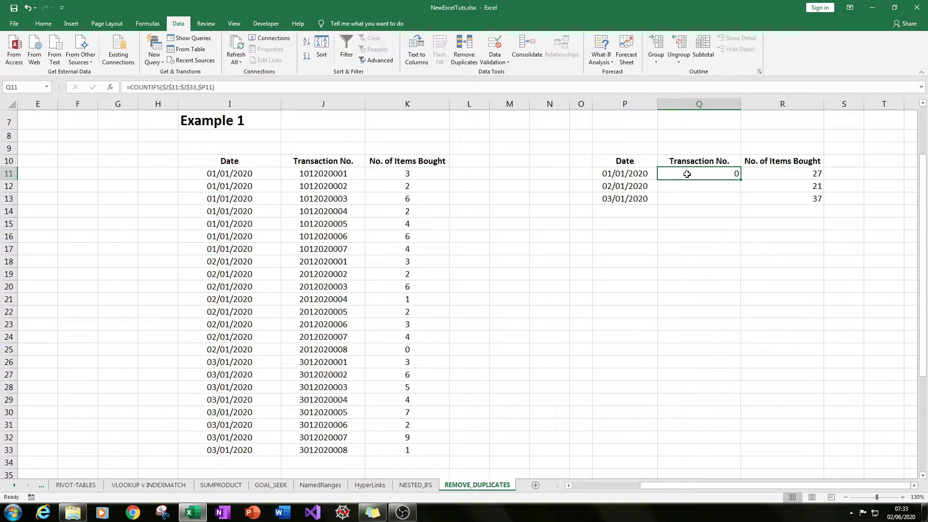
{"action": "key", "text": "F2"}
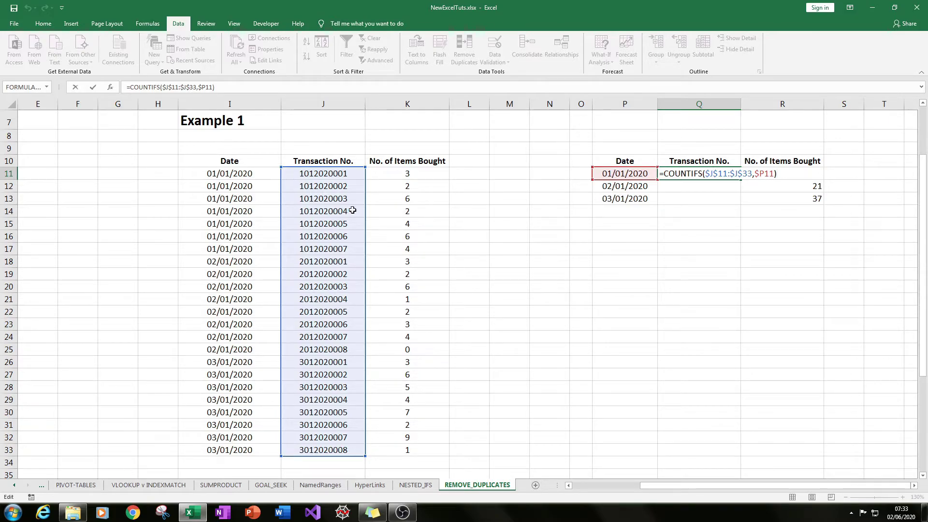
{"action": "left_click_drag", "start_coordinate": [361, 211], "coordinate": [254, 212]}
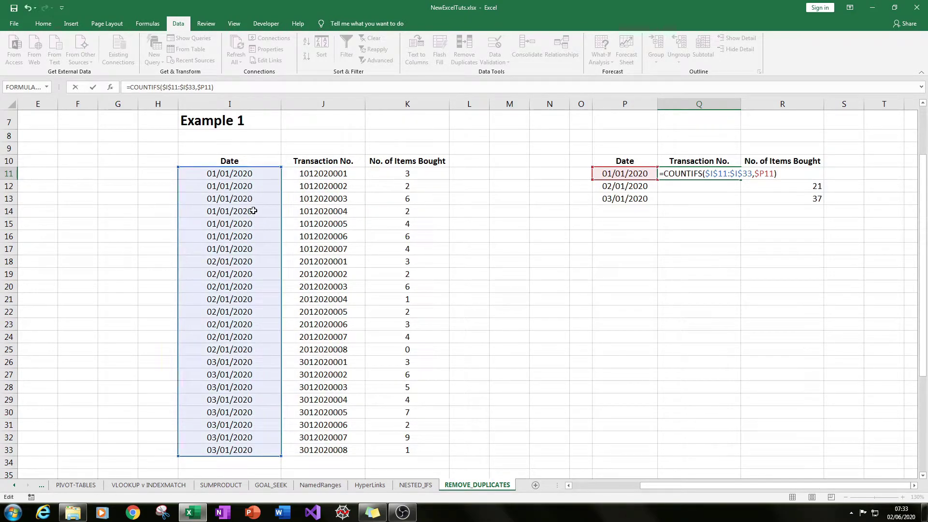
{"action": "key", "text": "Return"}
{"action": "key", "text": "Up"}
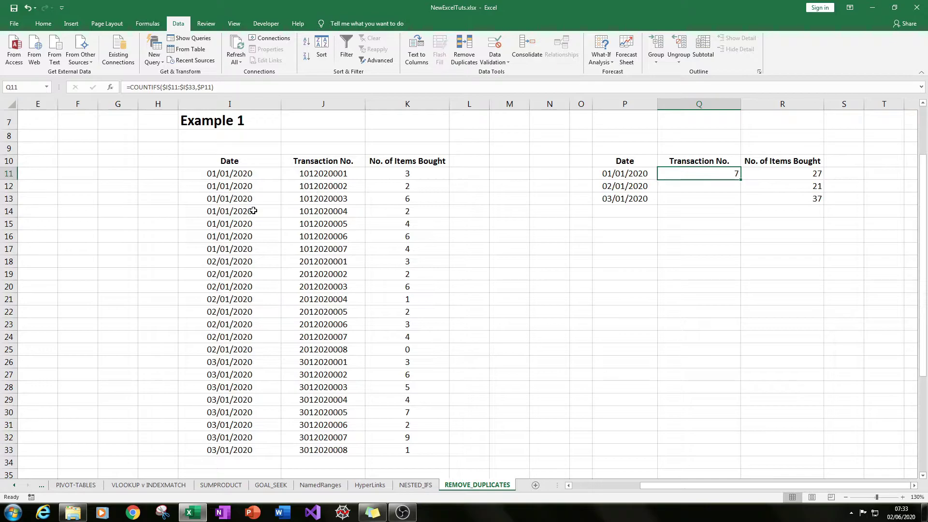
{"action": "left_click_drag", "start_coordinate": [742, 180], "coordinate": [740, 204]}
{"action": "left_click", "coordinate": [687, 193]}
{"action": "left_click", "coordinate": [641, 173]}
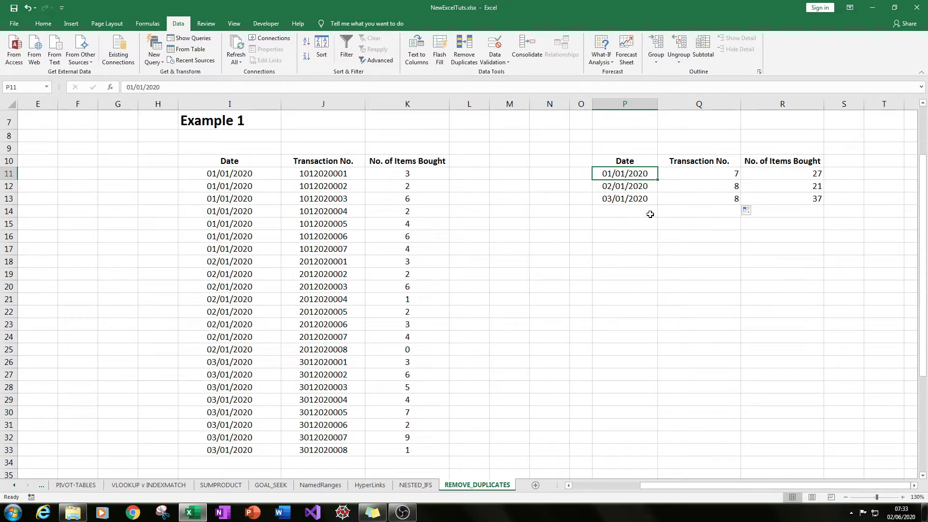
{"action": "left_click", "coordinate": [694, 170]}
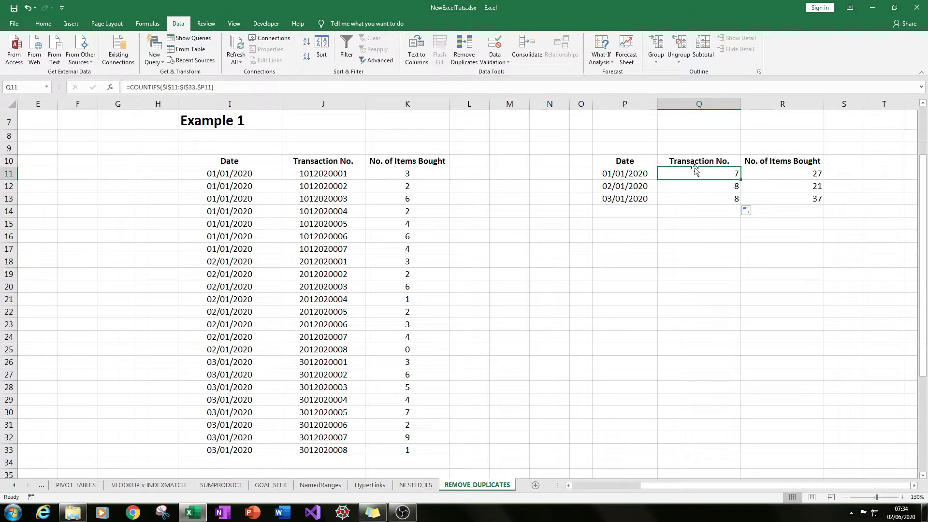
{"action": "left_click_drag", "start_coordinate": [310, 175], "coordinate": [320, 262]}
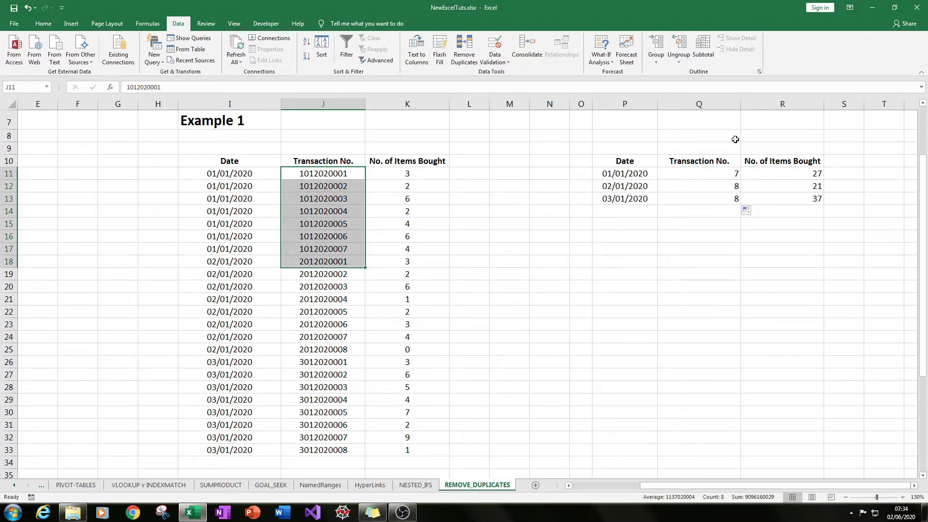
{"action": "left_click", "coordinate": [682, 188]}
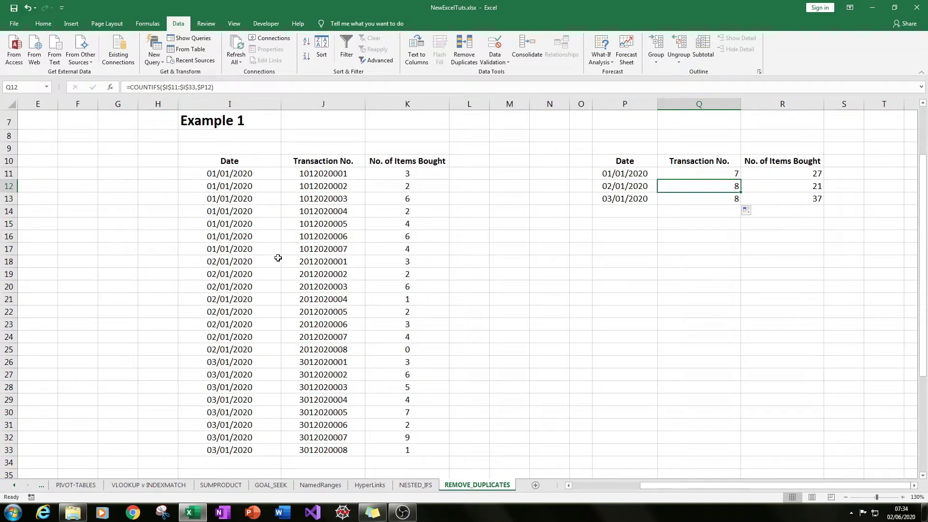
{"action": "left_click_drag", "start_coordinate": [240, 277], "coordinate": [372, 373]}
{"action": "left_click", "coordinate": [694, 201]}
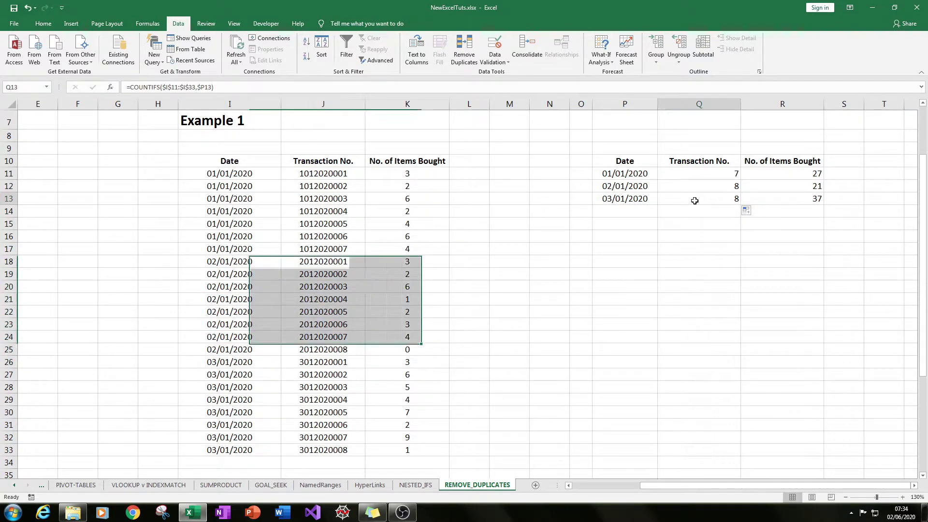
{"action": "left_click_drag", "start_coordinate": [228, 375], "coordinate": [229, 439]}
{"action": "left_click", "coordinate": [556, 299]}
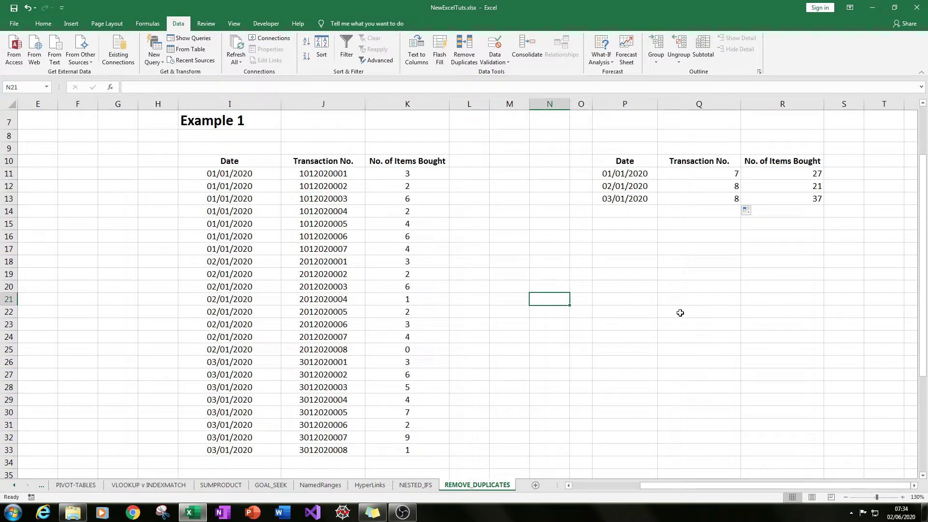
{"action": "left_click", "coordinate": [827, 243]}
{"action": "left_click", "coordinate": [783, 173]}
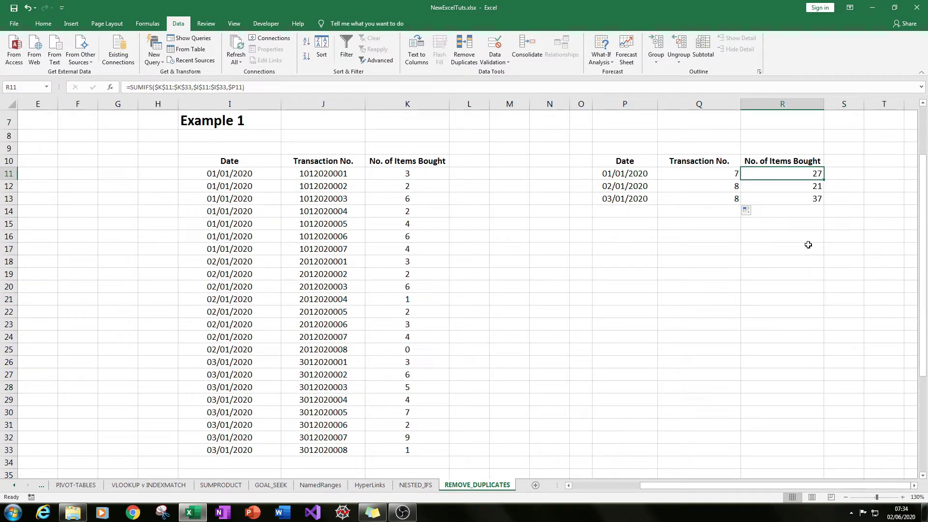
{"action": "left_click", "coordinate": [799, 186]}
{"action": "left_click", "coordinate": [795, 198]}
{"action": "left_click", "coordinate": [783, 287]}
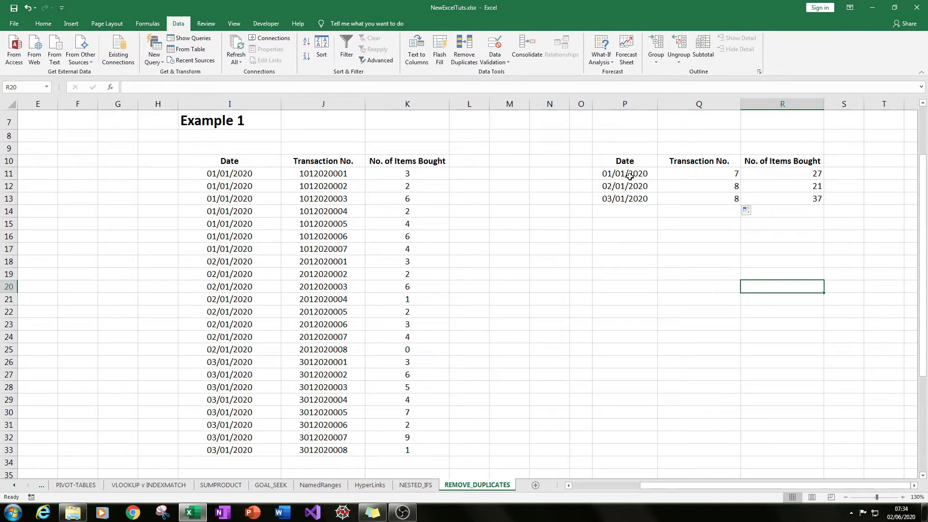
{"action": "left_click_drag", "start_coordinate": [630, 176], "coordinate": [628, 199]}
{"action": "left_click", "coordinate": [580, 299]}
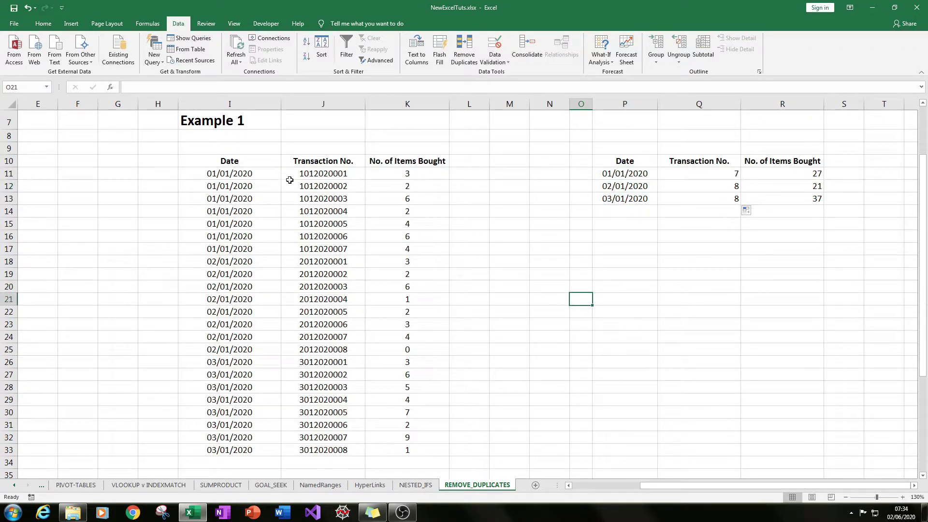
{"action": "left_click_drag", "start_coordinate": [606, 157], "coordinate": [806, 203]}
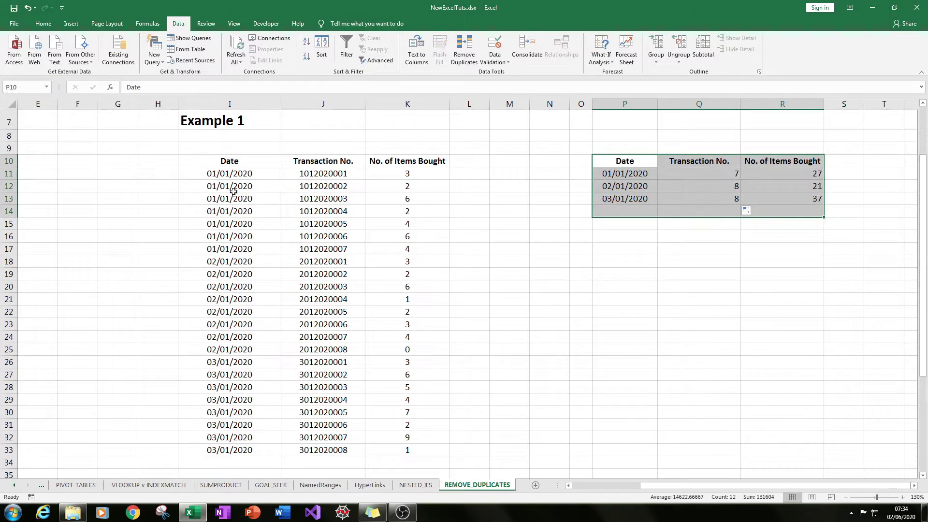
{"action": "left_click_drag", "start_coordinate": [211, 160], "coordinate": [415, 450]}
{"action": "left_click", "coordinate": [520, 325]}
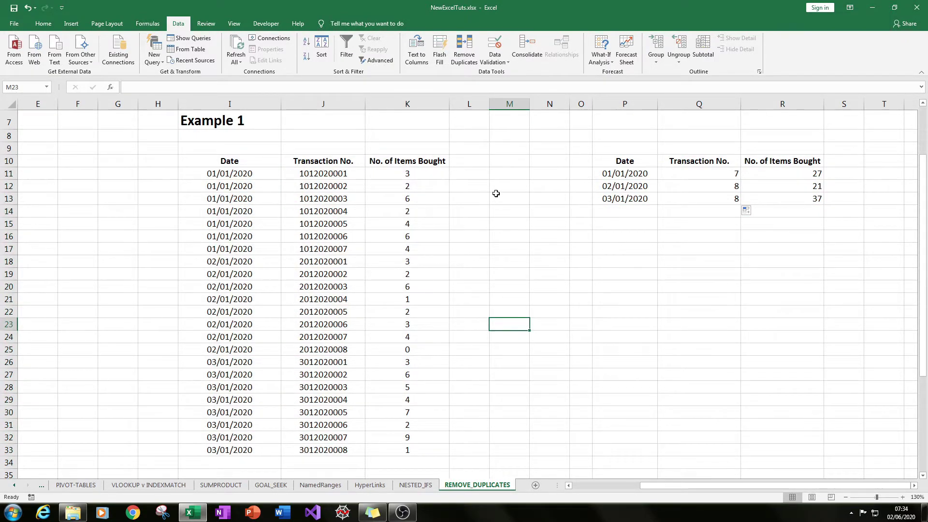
Scroll down to Example 2 and select its header row I40:L40
{"action": "scroll", "coordinate": [496, 193], "scroll_direction": "down", "scroll_amount": 6}
{"action": "scroll", "coordinate": [486, 218], "scroll_direction": "down", "scroll_amount": 1}
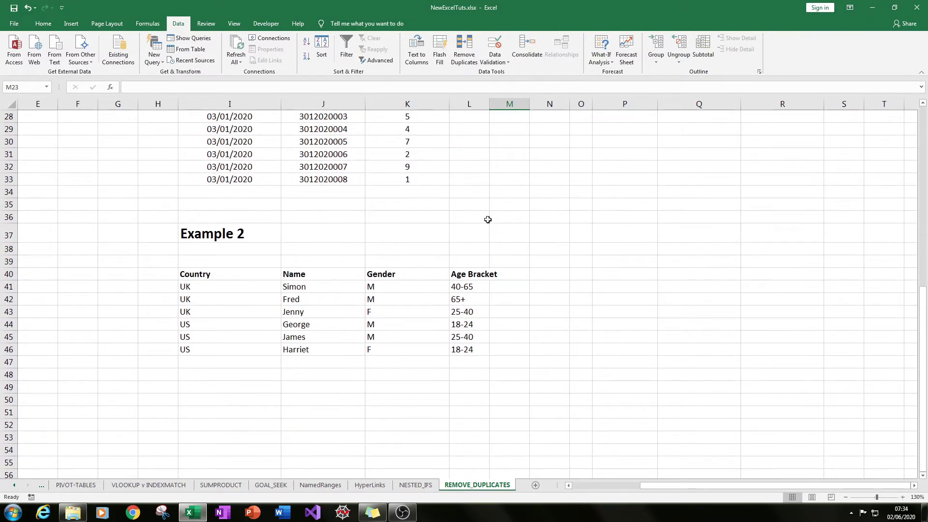
{"action": "scroll", "coordinate": [488, 219], "scroll_direction": "down", "scroll_amount": 1}
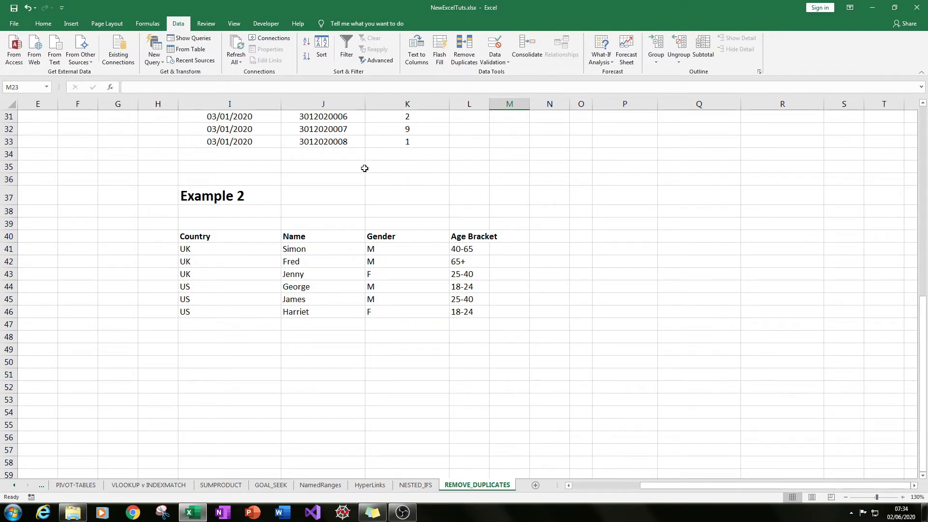
{"action": "left_click_drag", "start_coordinate": [203, 238], "coordinate": [464, 236]}
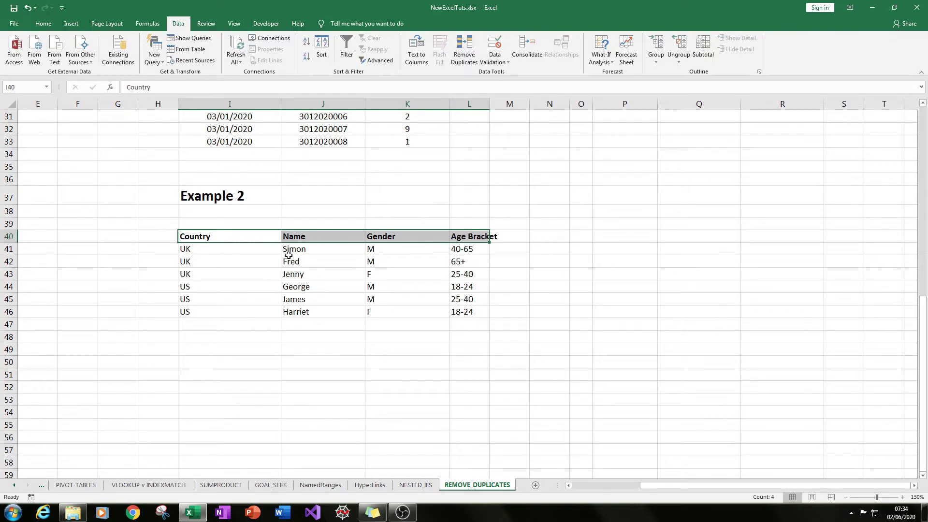
Copy the Example 2 headers I40:L40 into row 49 at I49
{"action": "left_click", "coordinate": [248, 239]}
{"action": "left_click", "coordinate": [304, 237]}
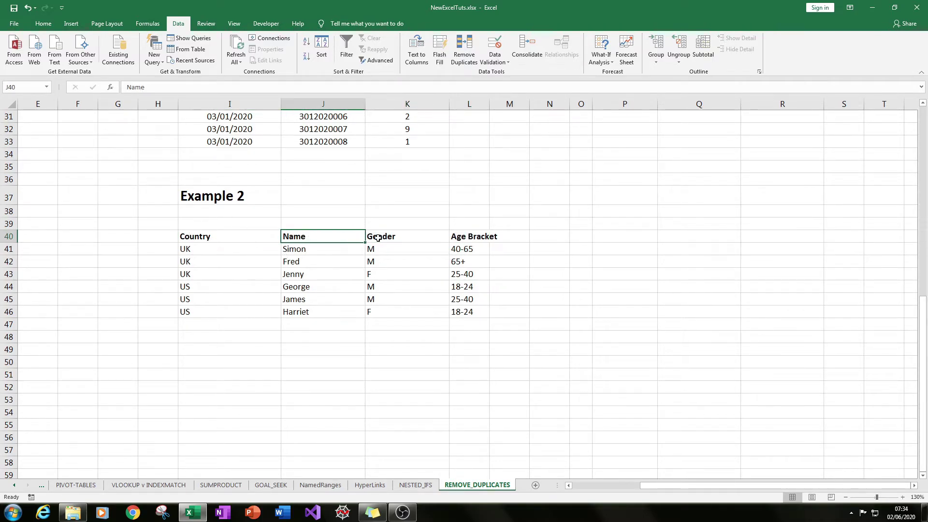
{"action": "left_click", "coordinate": [379, 237]}
{"action": "left_click", "coordinate": [479, 236]}
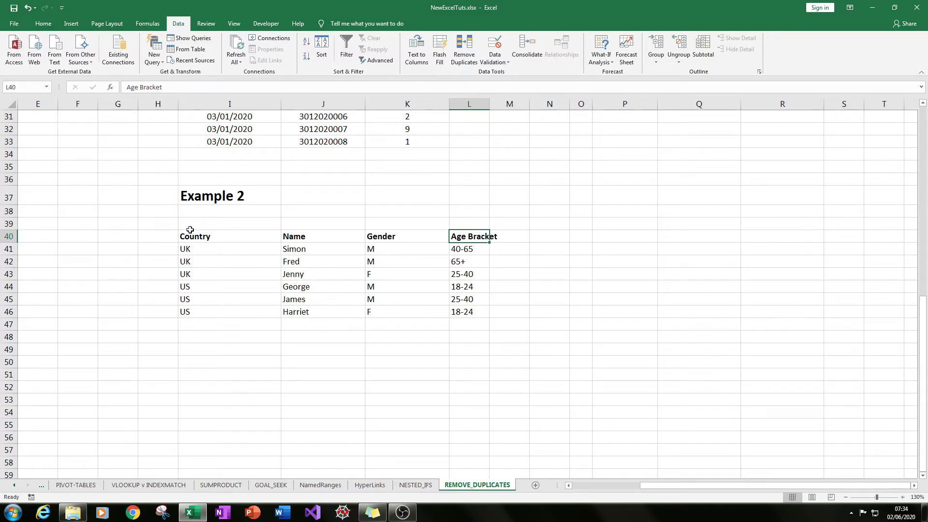
{"action": "left_click_drag", "start_coordinate": [191, 233], "coordinate": [483, 313]}
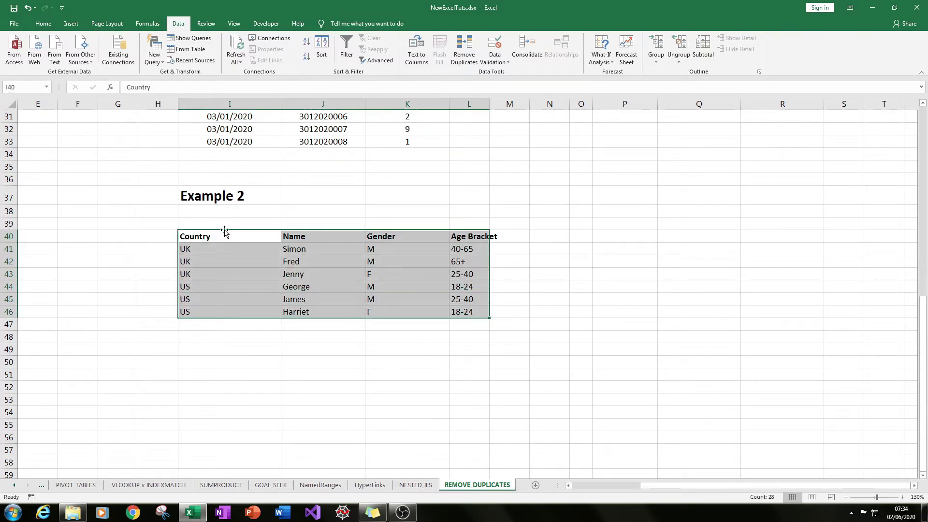
{"action": "left_click_drag", "start_coordinate": [224, 231], "coordinate": [467, 236]}
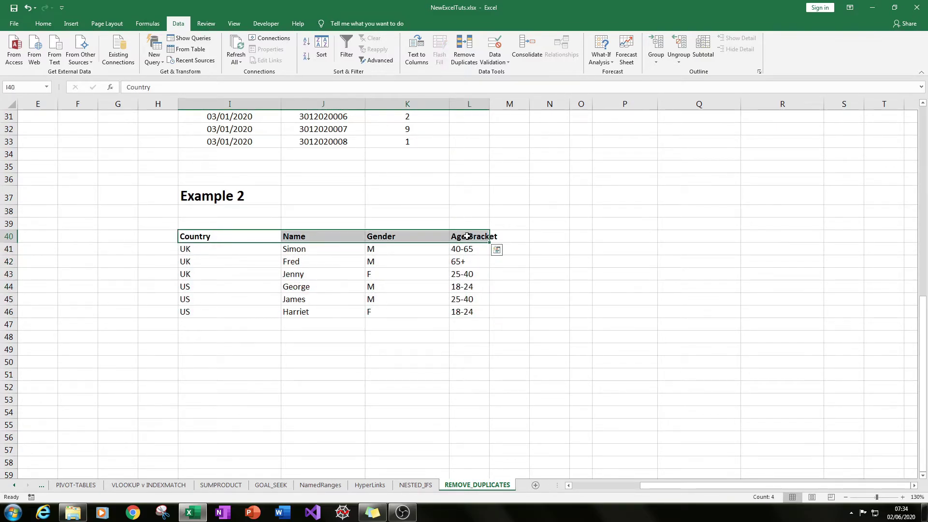
{"action": "key", "text": "ctrl+c"}
{"action": "left_click", "coordinate": [224, 348]}
{"action": "key", "text": "ctrl+v"}
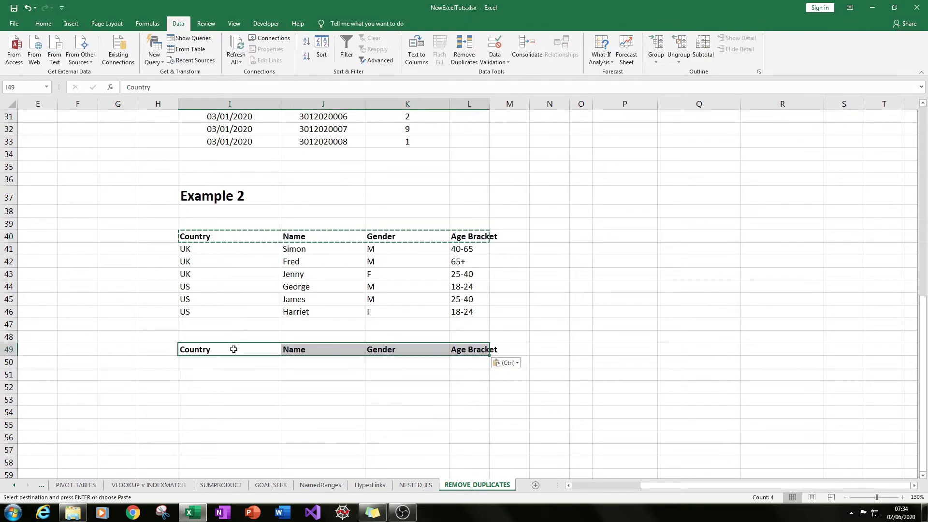
{"action": "left_click", "coordinate": [233, 349]}
{"action": "key", "text": "Escape"}
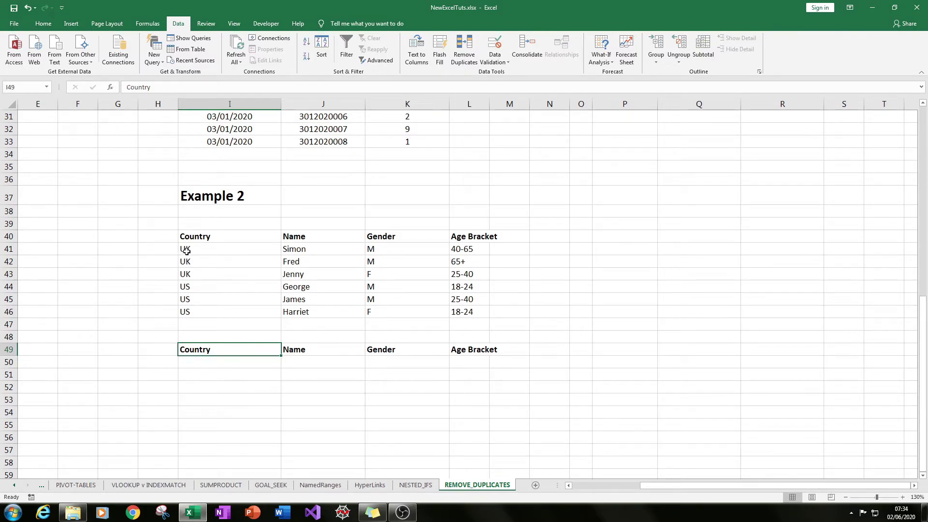
Copy the six data rows I41:L46 to I50, then select the copied table I49:L55
{"action": "left_click_drag", "start_coordinate": [193, 246], "coordinate": [463, 310]}
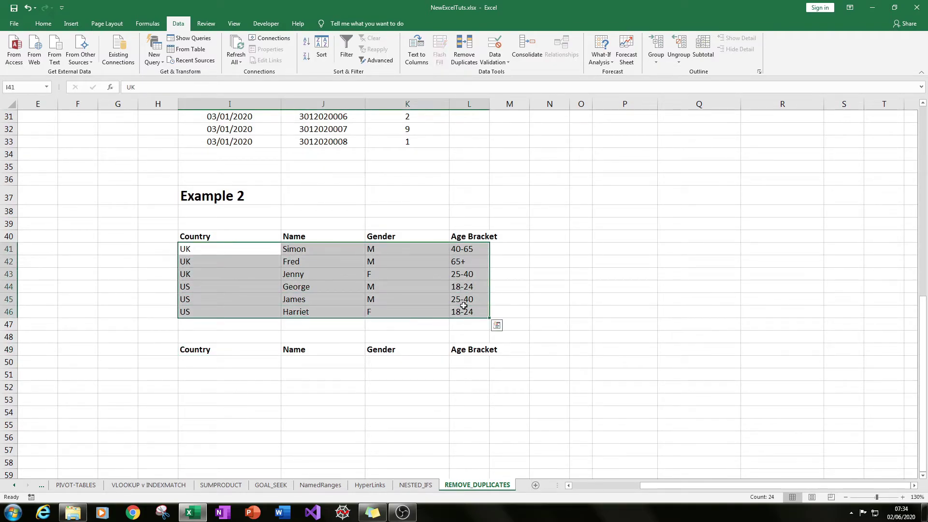
{"action": "key", "text": "ctrl+c"}
{"action": "left_click", "coordinate": [216, 360]}
{"action": "key", "text": "ctrl+v"}
{"action": "key", "text": "Escape"}
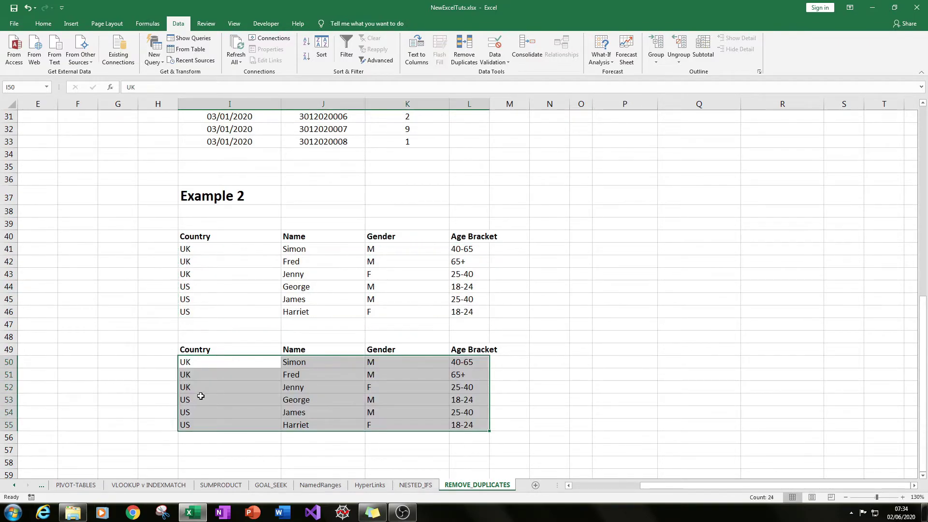
{"action": "left_click_drag", "start_coordinate": [195, 347], "coordinate": [460, 425]}
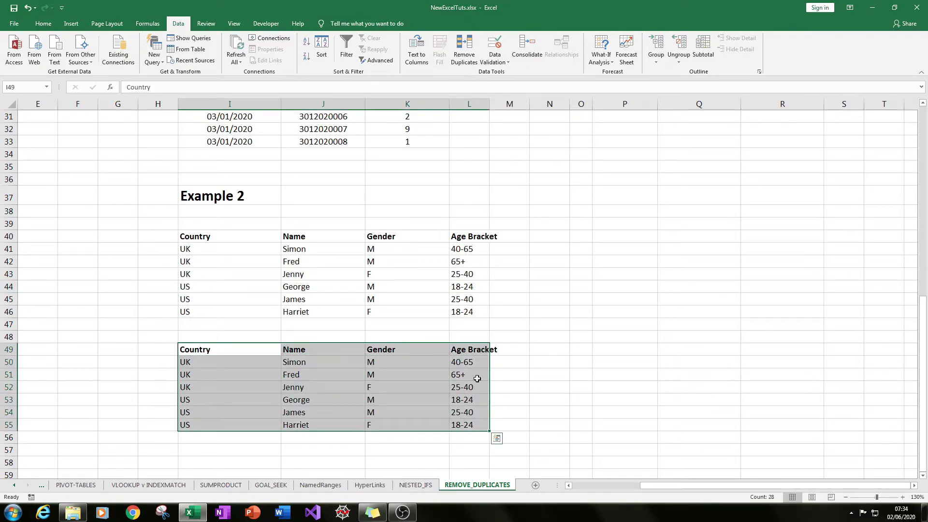
Remove duplicates from the copied table with only Country checked, keeping one UK and one US row
{"action": "left_click", "coordinate": [464, 48]}
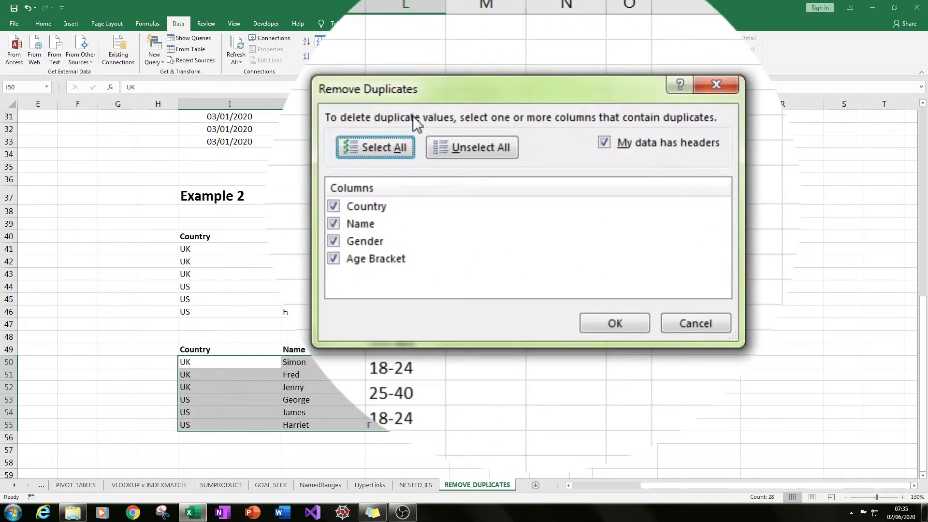
{"action": "mouse_move", "coordinate": [415, 96]}
{"action": "left_mouse_down"}
{"action": "mouse_move", "coordinate": [408, 93]}
{"action": "mouse_move", "coordinate": [418, 95]}
{"action": "left_mouse_up"}
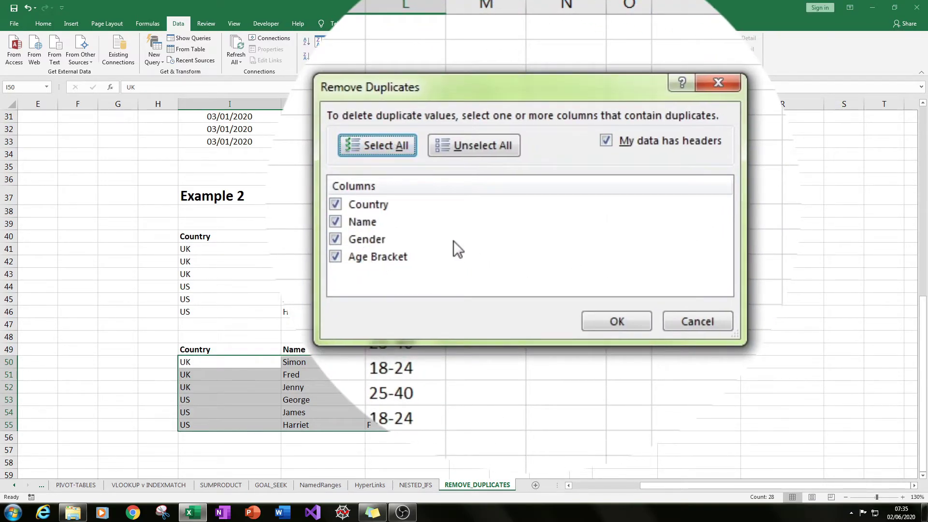
{"action": "left_click", "coordinate": [709, 325]}
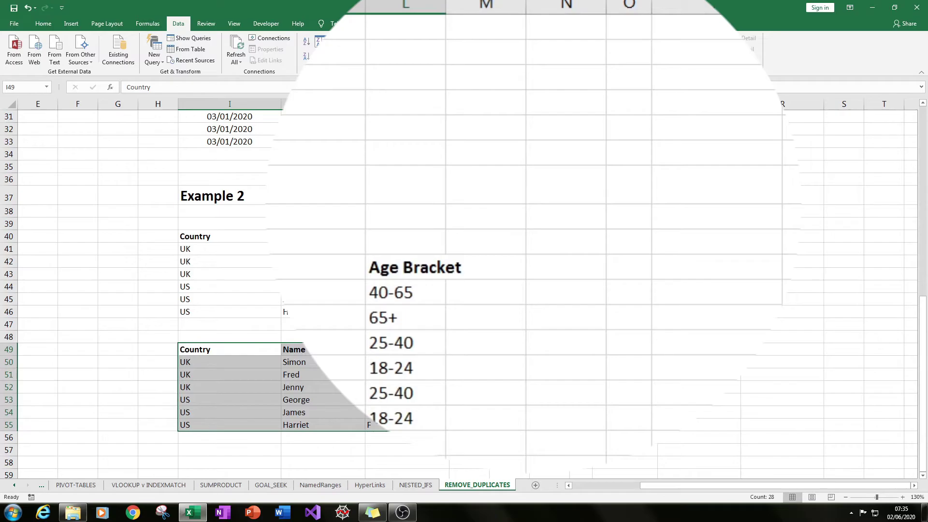
{"action": "left_click", "coordinate": [461, 48]}
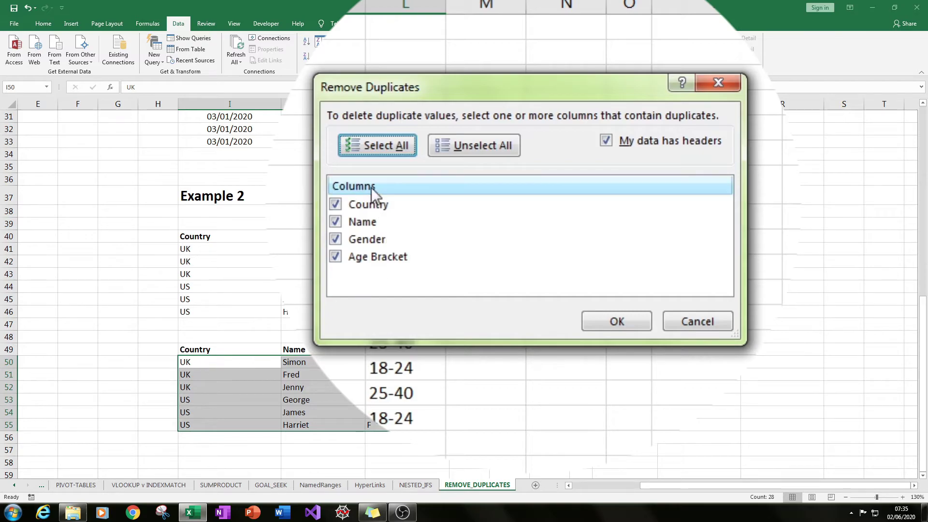
{"action": "left_click", "coordinate": [335, 222]}
{"action": "left_click", "coordinate": [335, 239]}
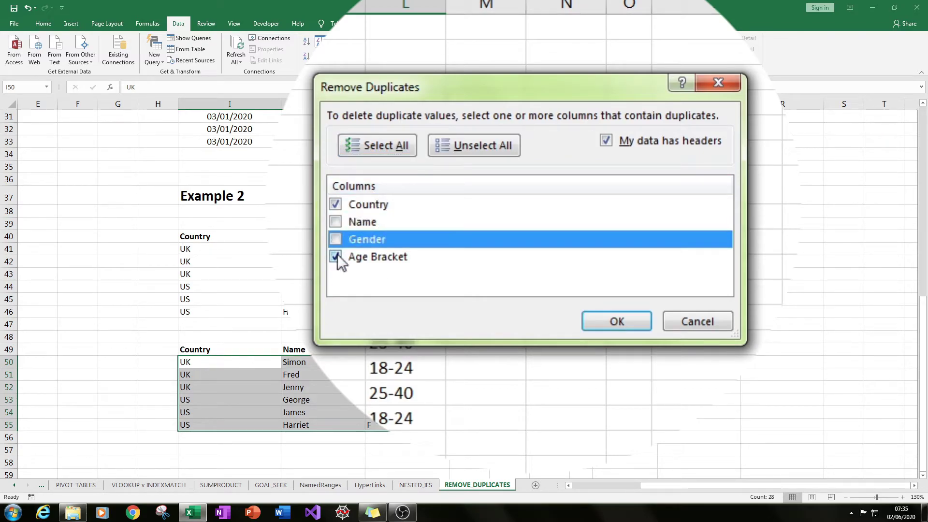
{"action": "left_click", "coordinate": [335, 257]}
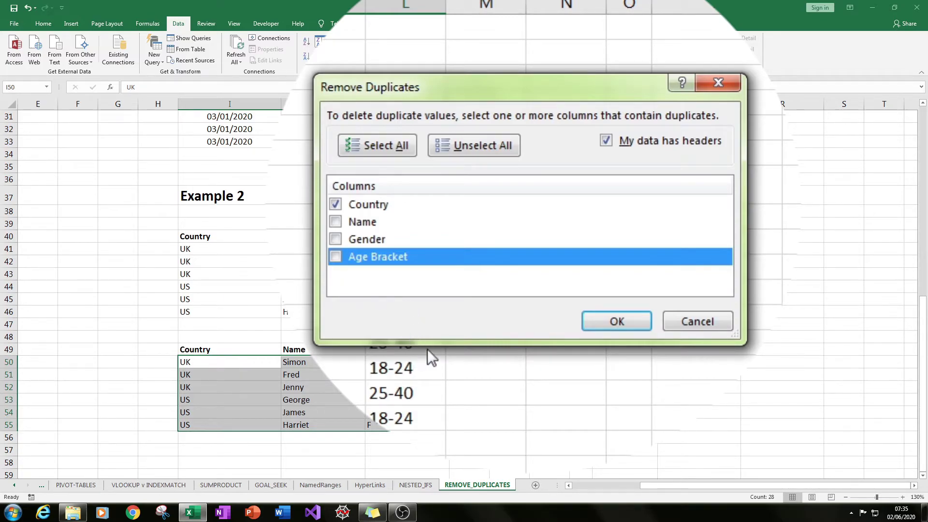
{"action": "left_click", "coordinate": [603, 315]}
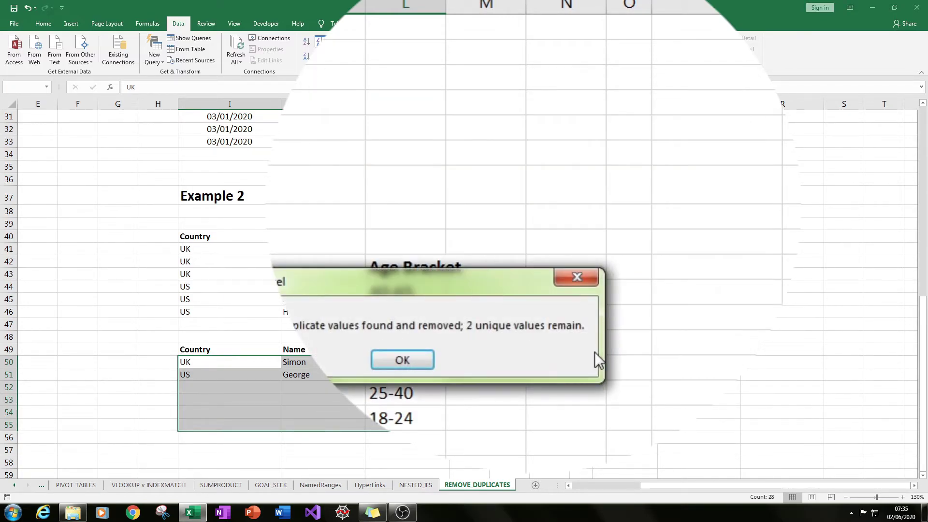
Dismiss the message, then start Remove Duplicates on dates I11:I33 and cancel it
{"action": "left_click", "coordinate": [389, 362]}
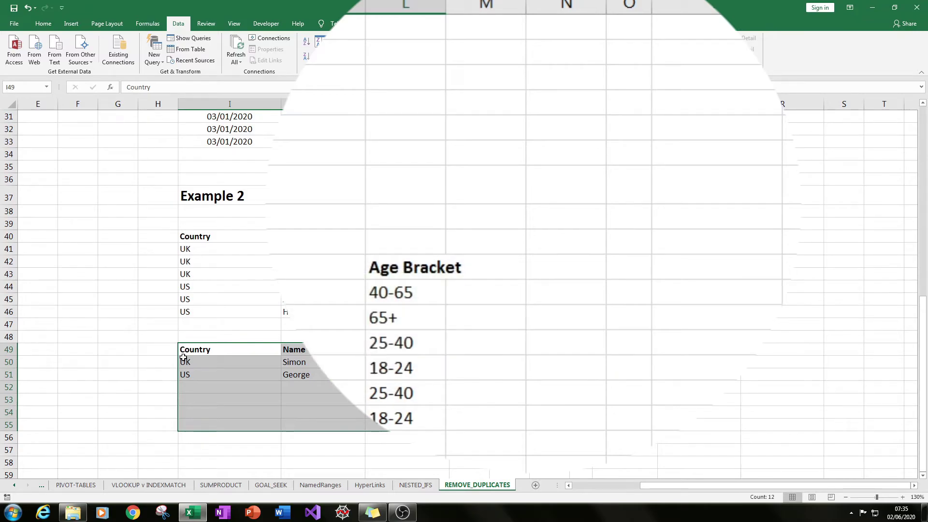
{"action": "left_click_drag", "start_coordinate": [194, 362], "coordinate": [382, 374]}
{"action": "left_click", "coordinate": [358, 387]}
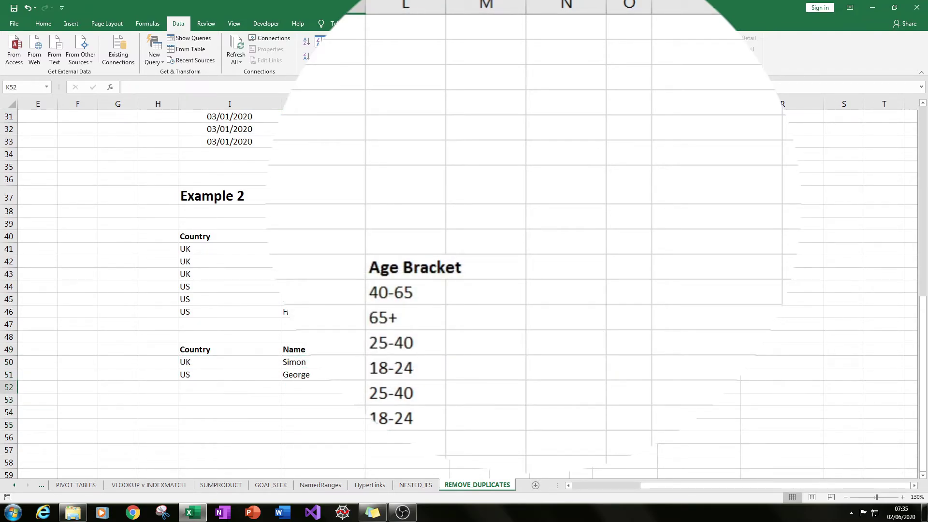
{"action": "scroll", "coordinate": [227, 242], "scroll_direction": "up", "scroll_amount": 7}
{"action": "left_click_drag", "start_coordinate": [214, 128], "coordinate": [224, 406]}
{"action": "left_click", "coordinate": [493, 65]}
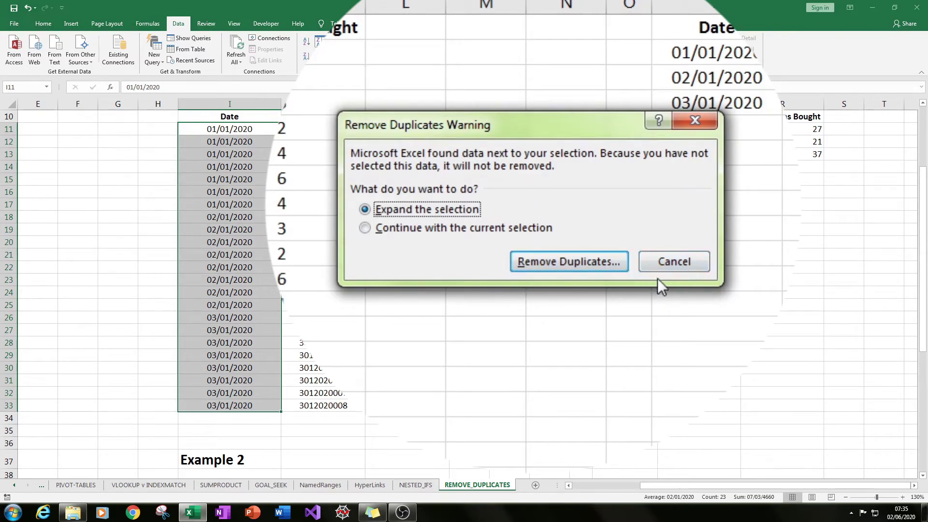
{"action": "left_click", "coordinate": [400, 227]}
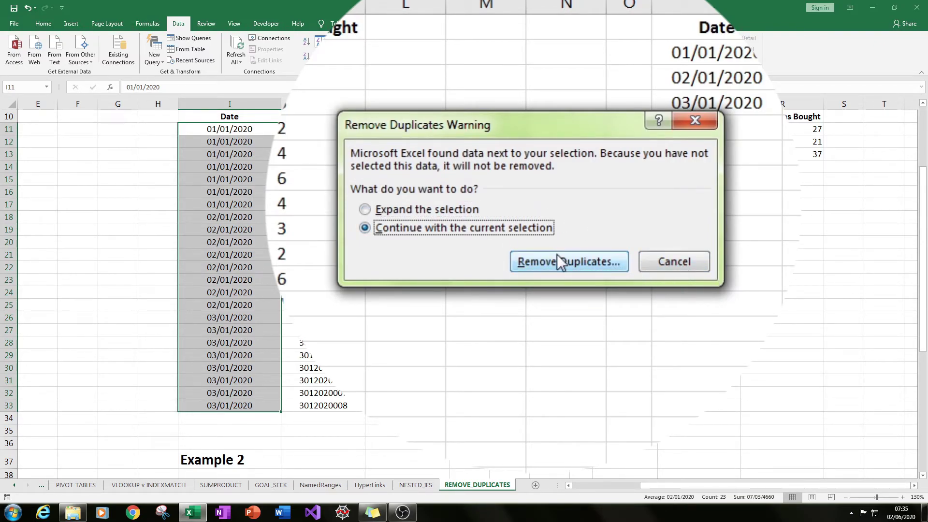
{"action": "left_click", "coordinate": [557, 254]}
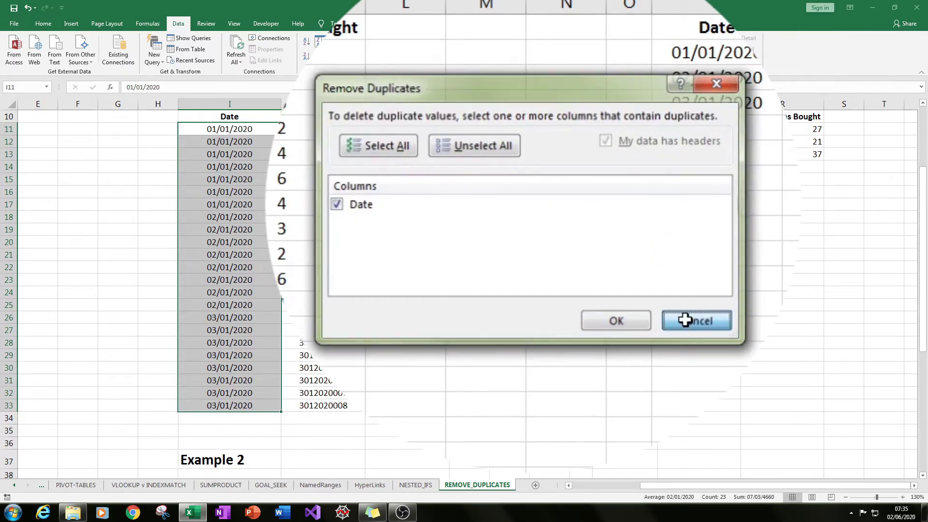
{"action": "left_click", "coordinate": [691, 320]}
{"action": "left_click", "coordinate": [502, 338]}
Undo the Country de-duplication to restore six rows and select I50:I55
{"action": "scroll", "coordinate": [480, 302], "scroll_direction": "down", "scroll_amount": 5}
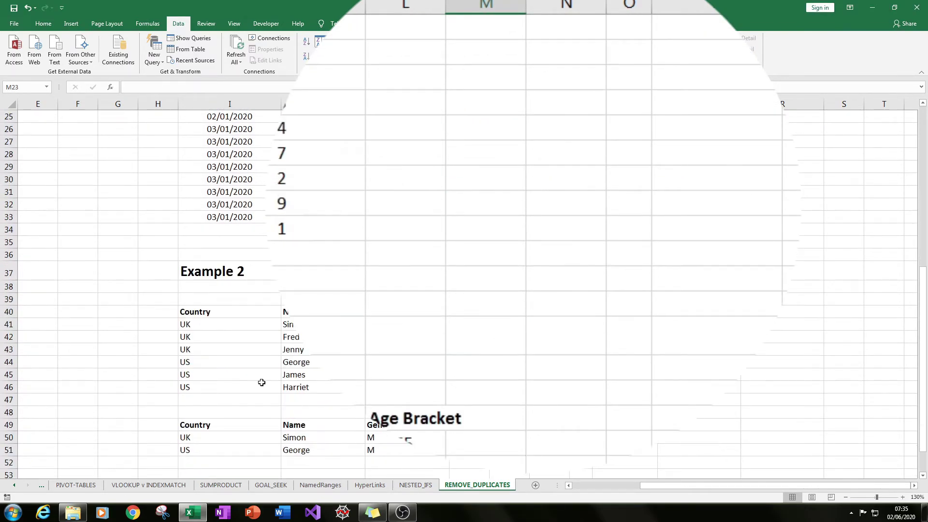
{"action": "scroll", "coordinate": [264, 376], "scroll_direction": "down", "scroll_amount": 2}
{"action": "key", "text": "ctrl+z"}
{"action": "scroll", "coordinate": [266, 381], "scroll_direction": "down", "scroll_amount": 4}
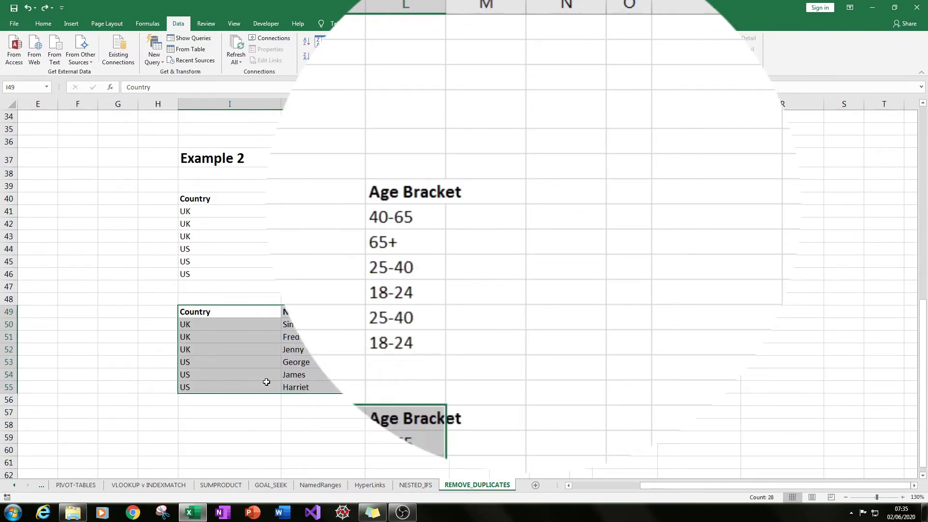
{"action": "left_click_drag", "start_coordinate": [245, 385], "coordinate": [248, 377]}
{"action": "left_click_drag", "start_coordinate": [225, 322], "coordinate": [220, 387]}
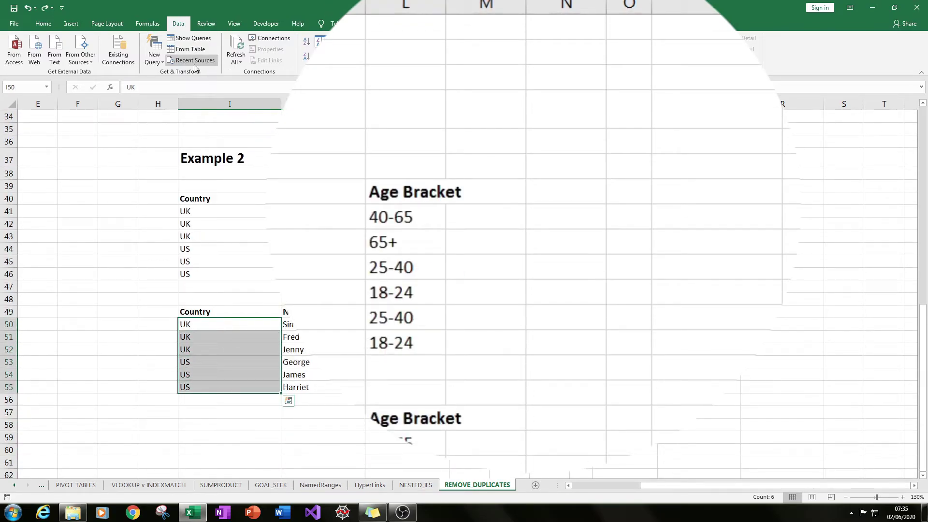
Run Remove Duplicates on the whole copied table with only the Gender column checked
{"action": "left_click", "coordinate": [425, 49]}
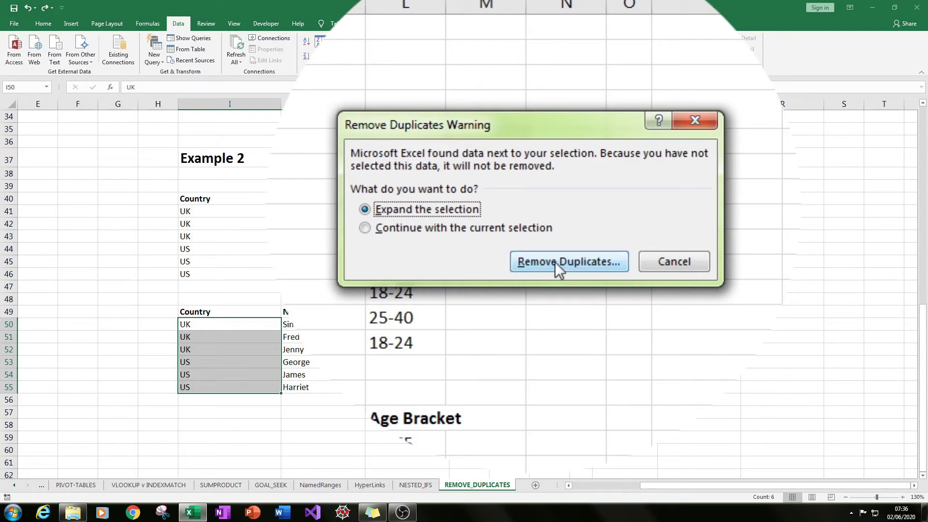
{"action": "left_click", "coordinate": [531, 262]}
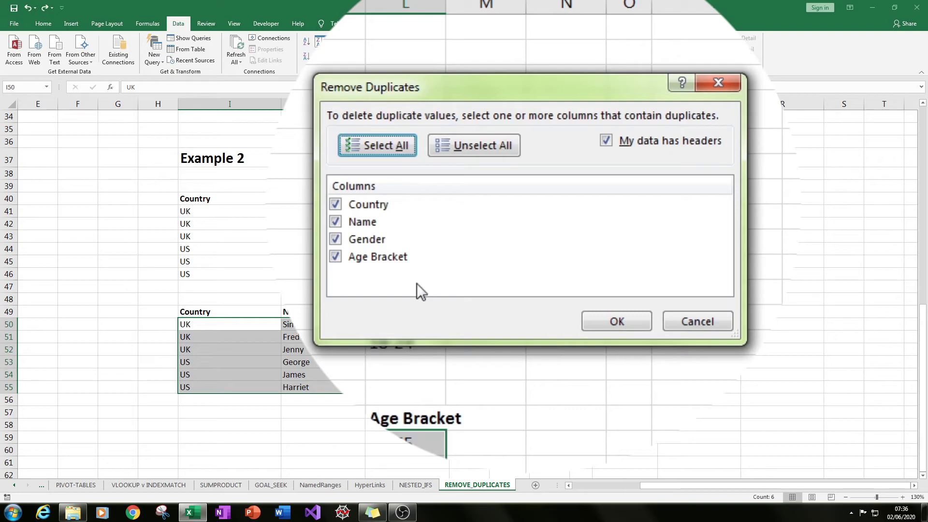
{"action": "left_click", "coordinate": [335, 205]}
{"action": "left_click", "coordinate": [335, 222]}
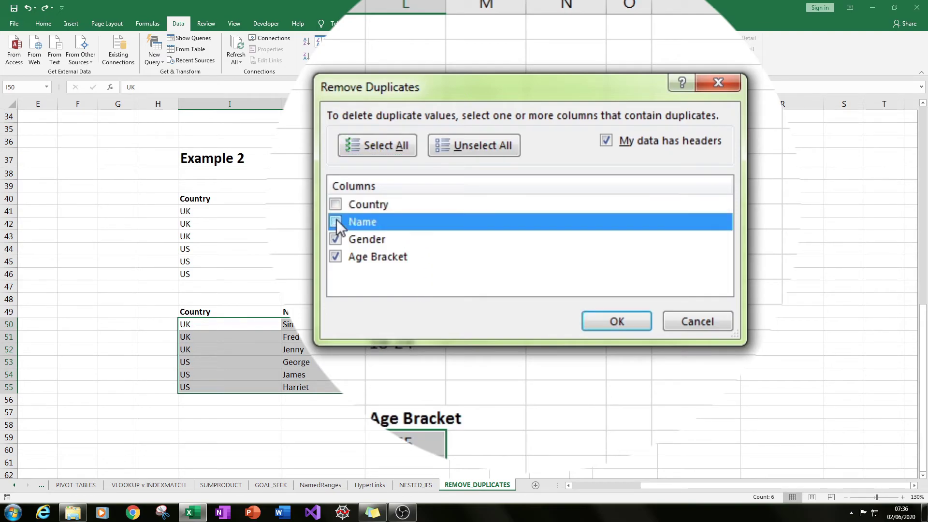
{"action": "left_click", "coordinate": [334, 258]}
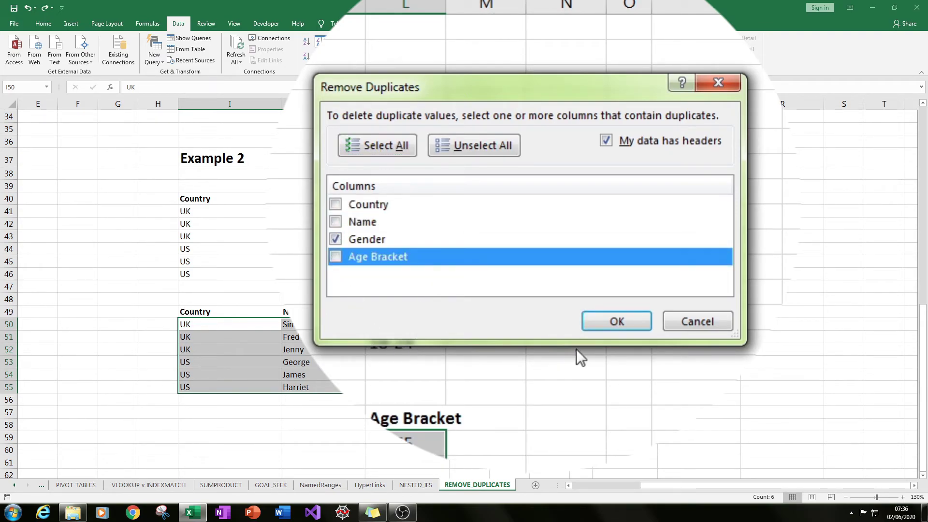
{"action": "left_click", "coordinate": [360, 238]}
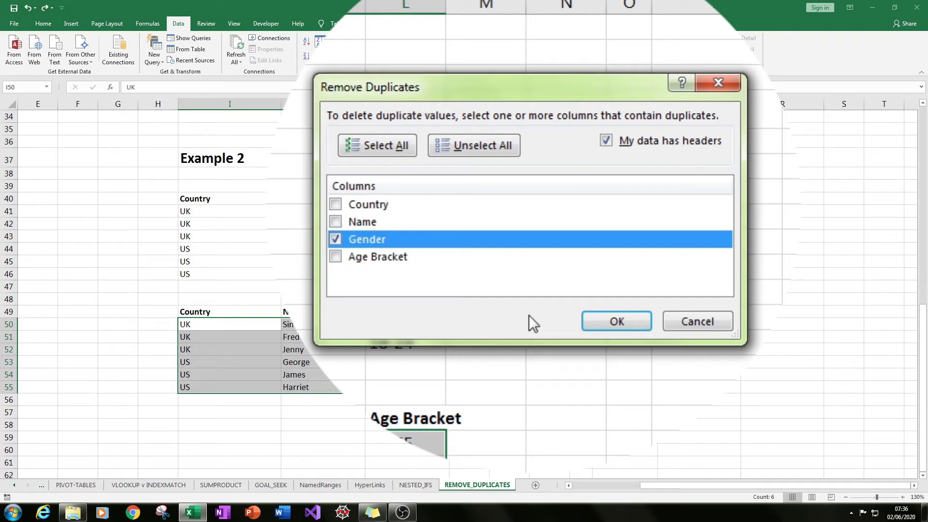
{"action": "left_click", "coordinate": [616, 322]}
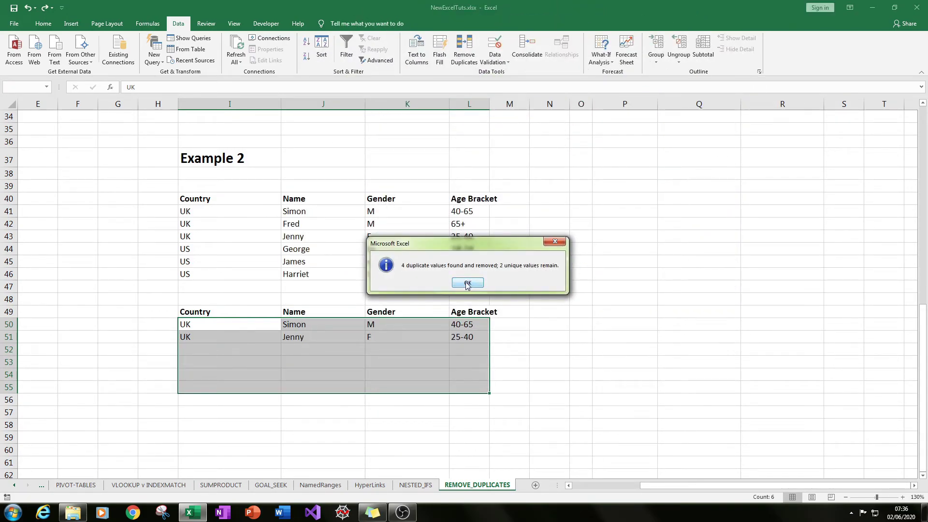
Clear the Country and Name values from rows 50–51
{"action": "left_click", "coordinate": [467, 284]}
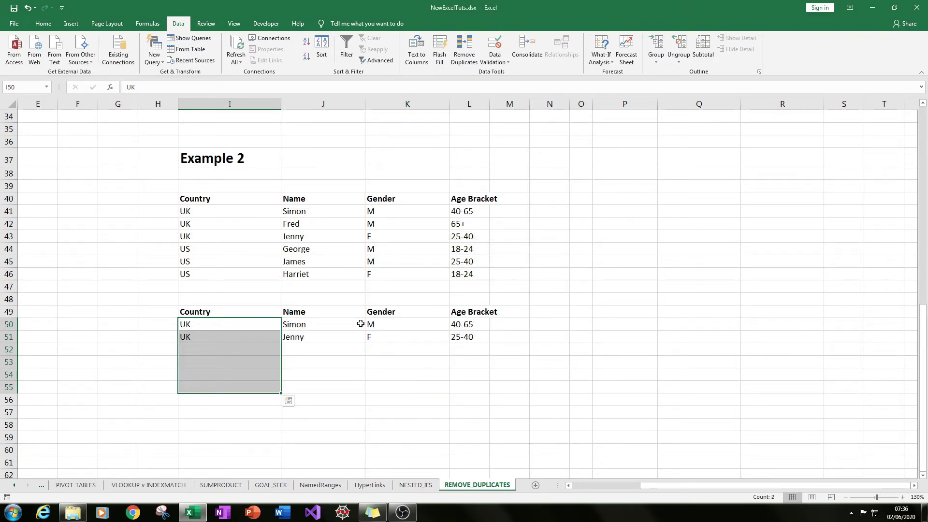
{"action": "left_click", "coordinate": [374, 337]}
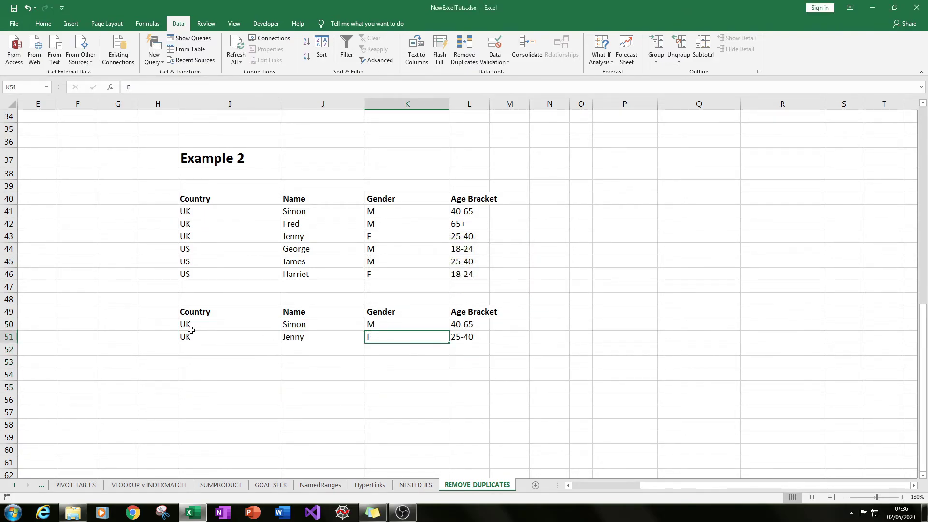
{"action": "left_click_drag", "start_coordinate": [189, 327], "coordinate": [457, 338]}
{"action": "left_click", "coordinate": [350, 376]}
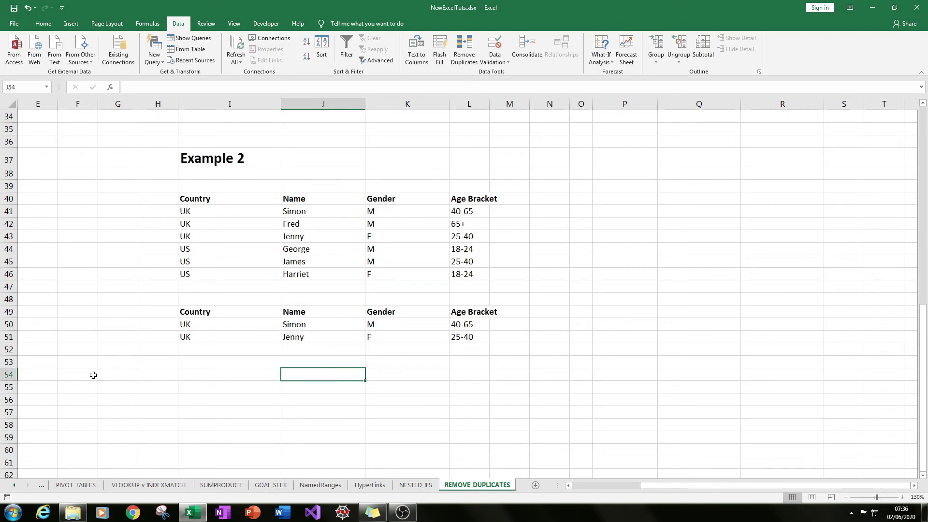
{"action": "left_click_drag", "start_coordinate": [222, 319], "coordinate": [304, 338]}
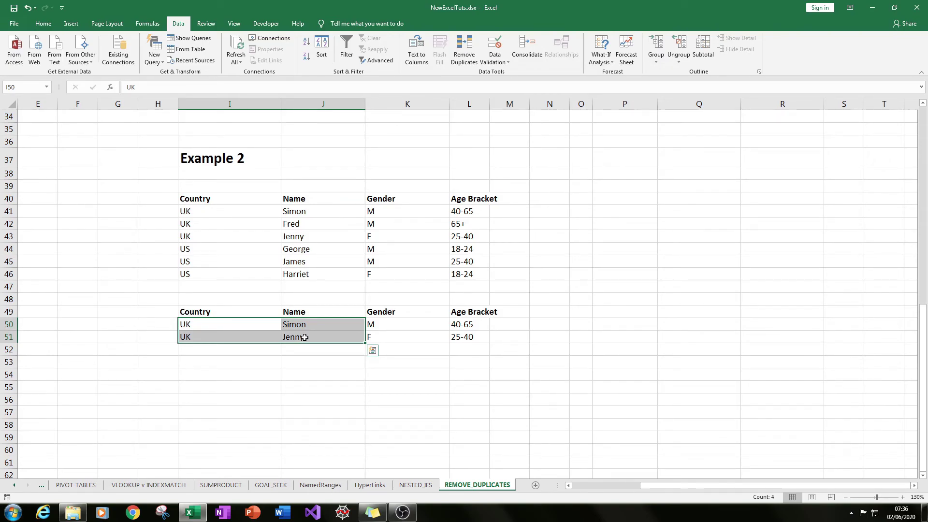
{"action": "key", "text": "Delete"}
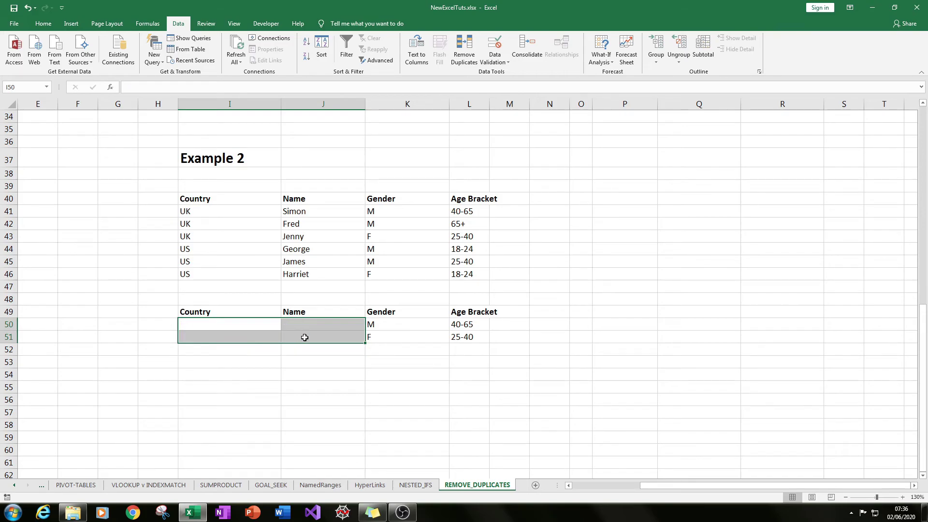
Clear the Age Bracket values in rows 50–51, keeping the Gender values M and F
{"action": "key", "text": "Right"}
{"action": "key", "text": "Right"}
{"action": "key", "text": "Left"}
{"action": "key", "text": "Left"}
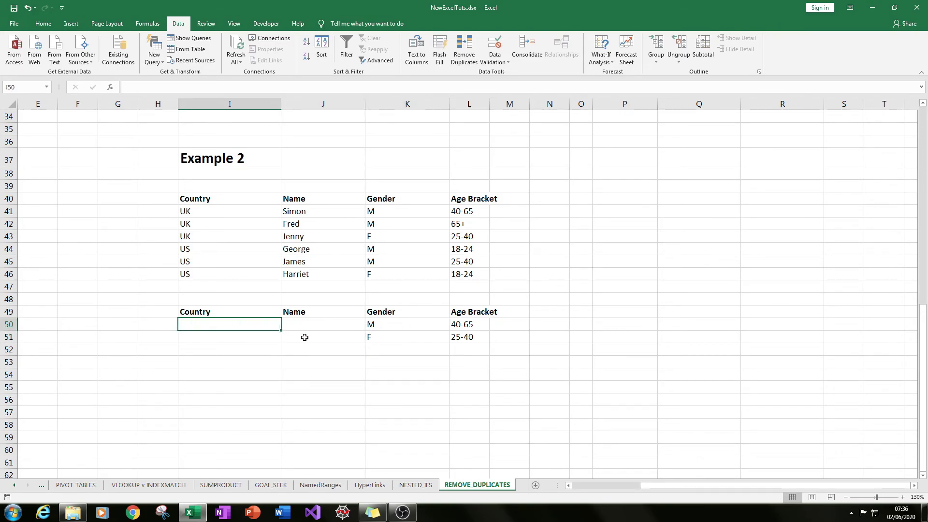
{"action": "key", "text": "Right"}
{"action": "key", "text": "Right"}
{"action": "key", "text": "Right"}
{"action": "key", "text": "shift+Down"}
{"action": "key", "text": "Delete"}
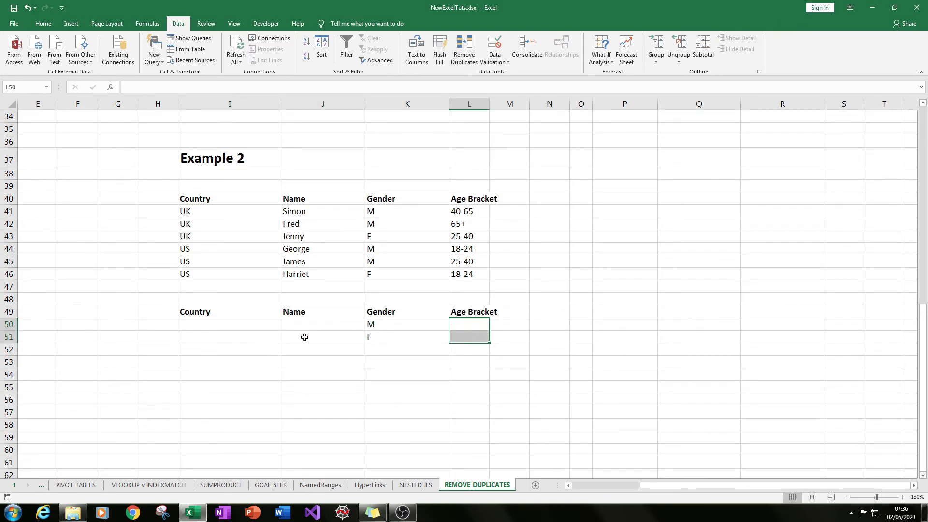
{"action": "key", "text": "Left"}
{"action": "key", "text": "Left"}
{"action": "key", "text": "Right"}
{"action": "key", "text": "Down"}
{"action": "key", "text": "Up"}
{"action": "key", "text": "Left"}
{"action": "key", "text": "Down"}
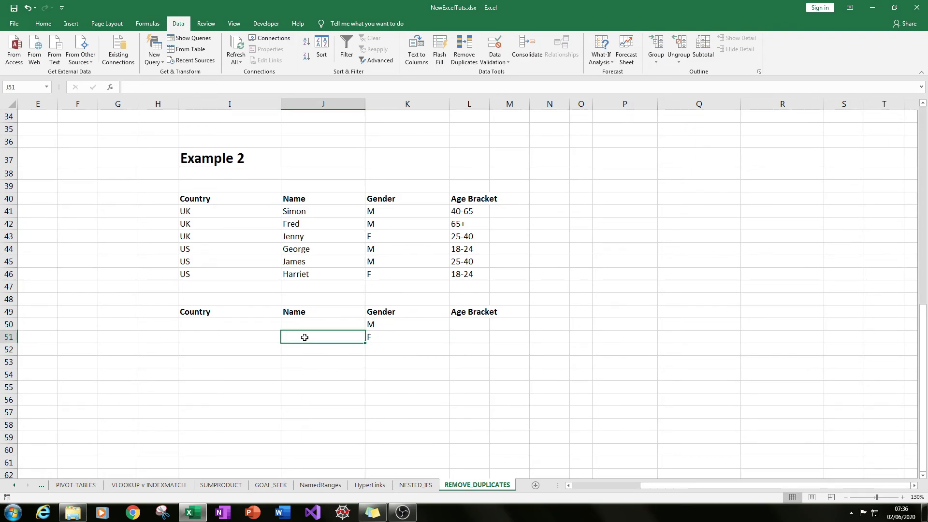
{"action": "key", "text": "Up"}
{"action": "key", "text": "Right"}
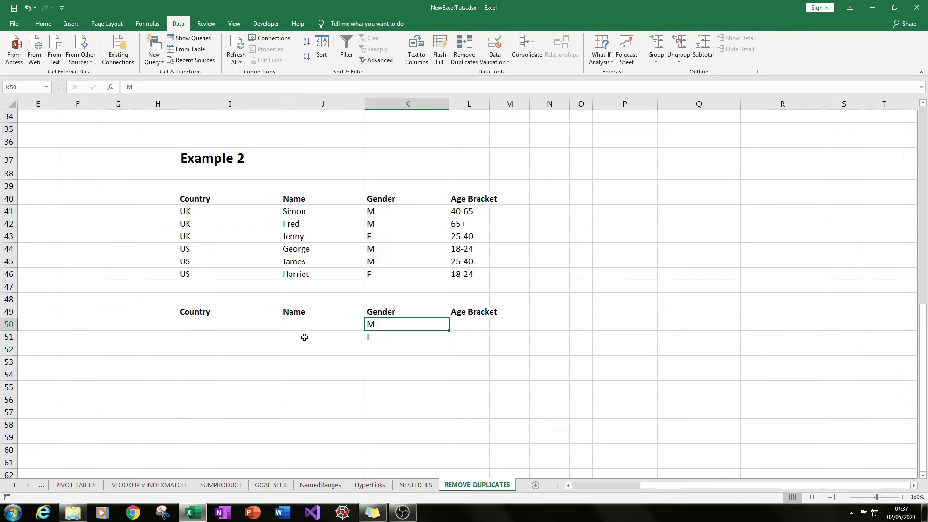
Scroll up to row 1 and select cell R3 beside the Example 1 summary
{"action": "scroll", "coordinate": [481, 263], "scroll_direction": "up", "scroll_amount": 11}
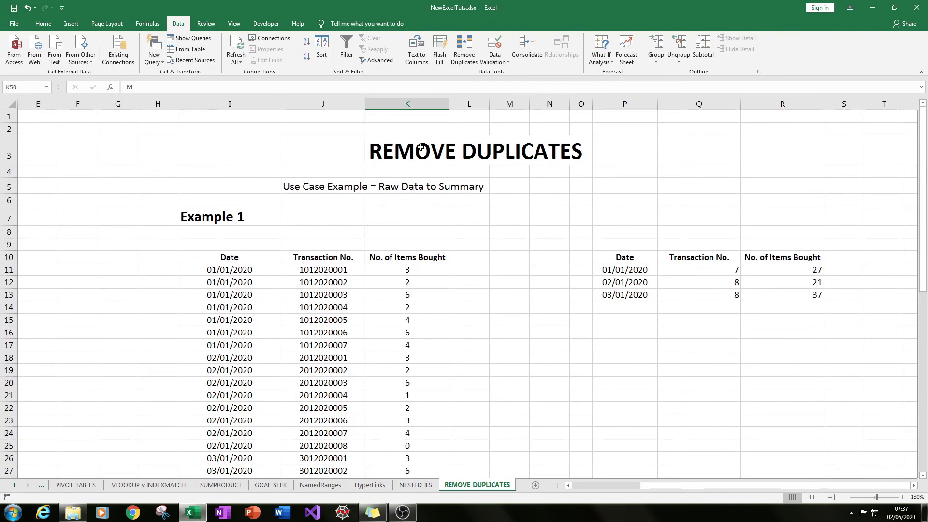
{"action": "left_click_drag", "start_coordinate": [422, 148], "coordinate": [653, 148]}
{"action": "left_click_drag", "start_coordinate": [676, 151], "coordinate": [756, 151]}
{"action": "left_click", "coordinate": [763, 155]}
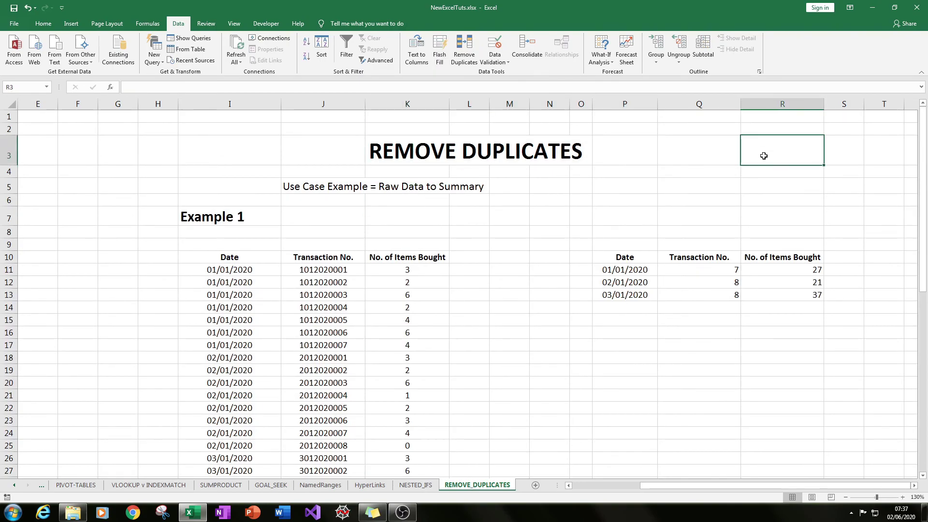